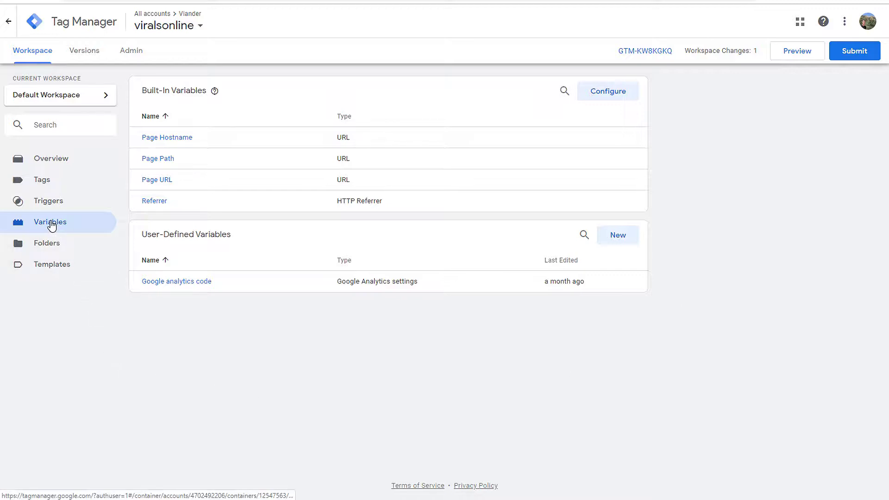
Enable all eight Video built-in variables, from Video Provider through Video Visible.
{"action": "left_click", "coordinate": [610, 93]}
{"action": "scroll", "coordinate": [720, 230], "scroll_direction": "down", "scroll_amount": 3}
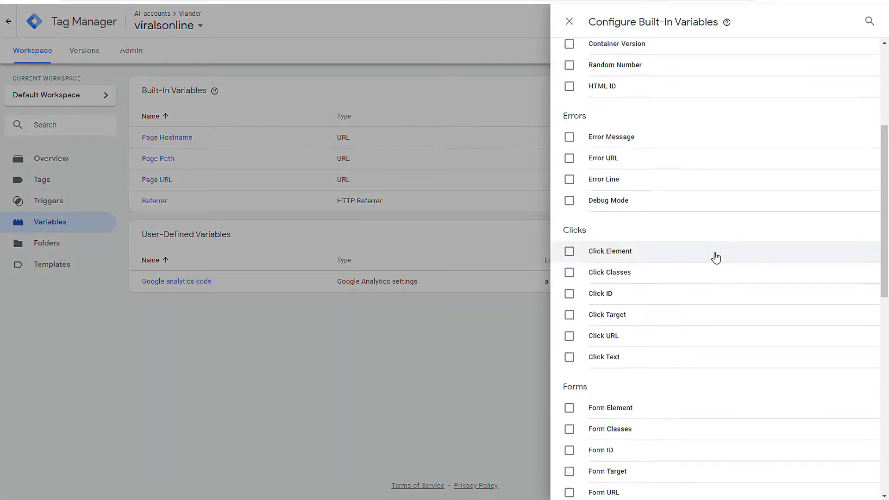
{"action": "scroll", "coordinate": [597, 267], "scroll_direction": "down", "scroll_amount": 4}
{"action": "scroll", "coordinate": [660, 281], "scroll_direction": "down", "scroll_amount": 2}
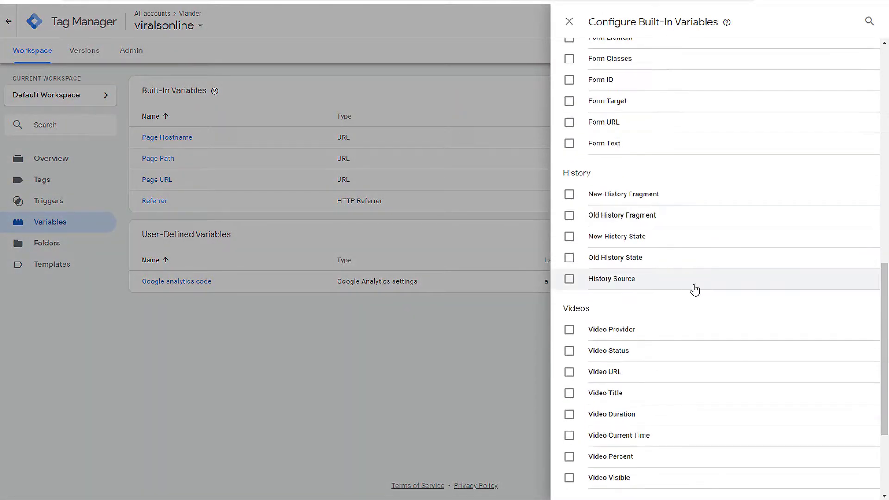
{"action": "scroll", "coordinate": [701, 290], "scroll_direction": "down", "scroll_amount": 2}
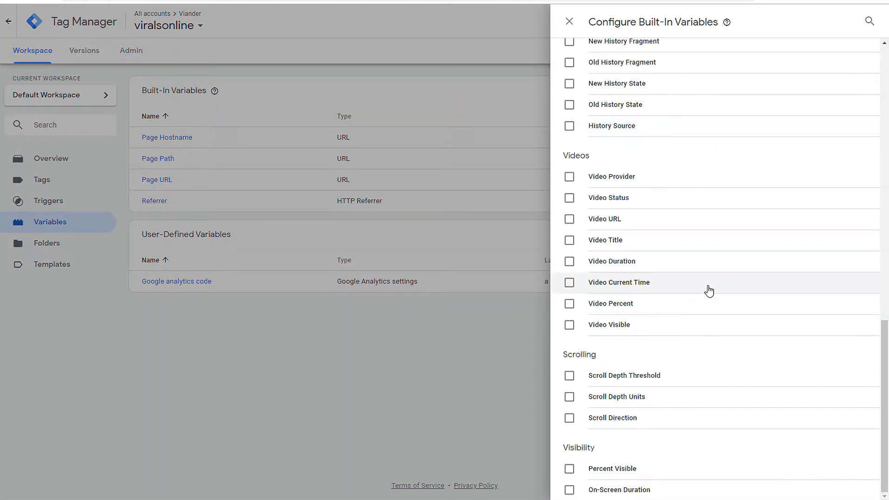
{"action": "left_click", "coordinate": [569, 176]}
{"action": "left_click", "coordinate": [569, 198]}
{"action": "left_click", "coordinate": [569, 219]}
{"action": "left_click", "coordinate": [569, 240]}
{"action": "left_click", "coordinate": [569, 262]}
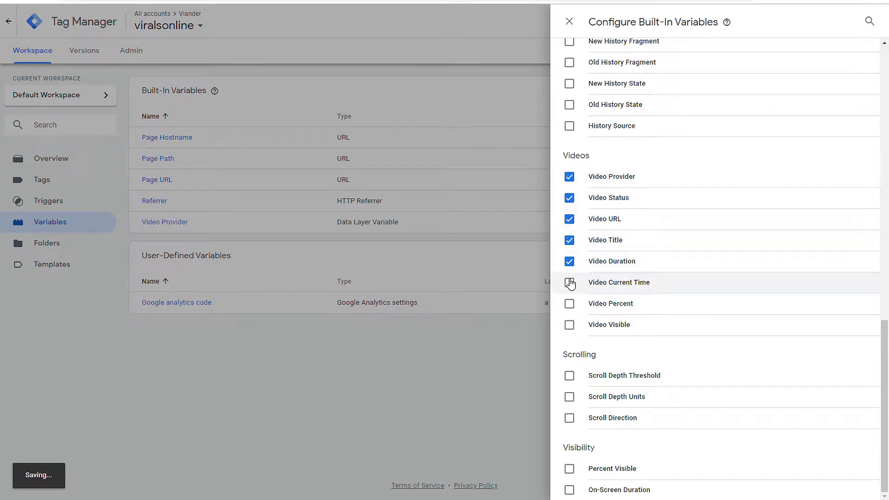
{"action": "left_click", "coordinate": [569, 282]}
{"action": "left_click", "coordinate": [569, 303]}
{"action": "left_click", "coordinate": [568, 324]}
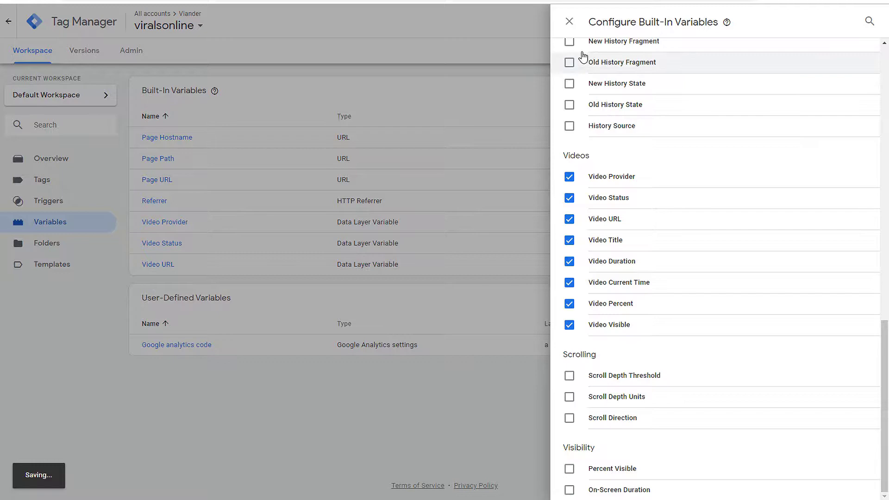
{"action": "left_click", "coordinate": [570, 23]}
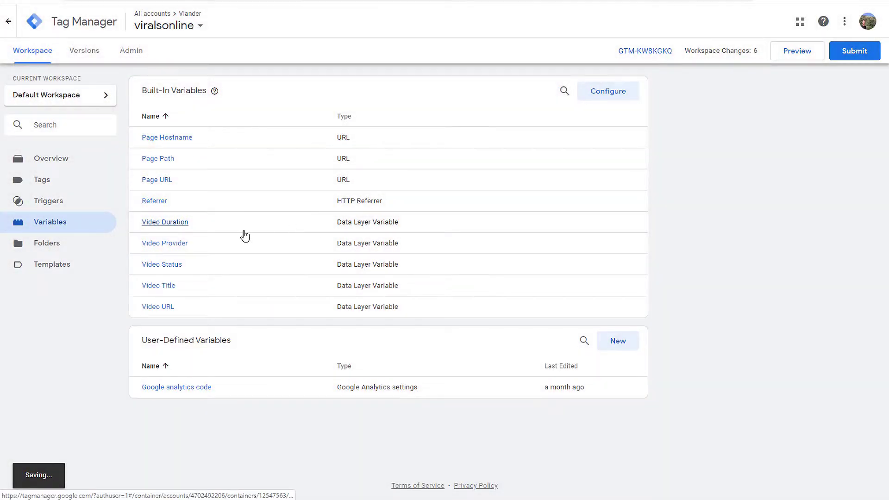
{"action": "left_click", "coordinate": [47, 201]}
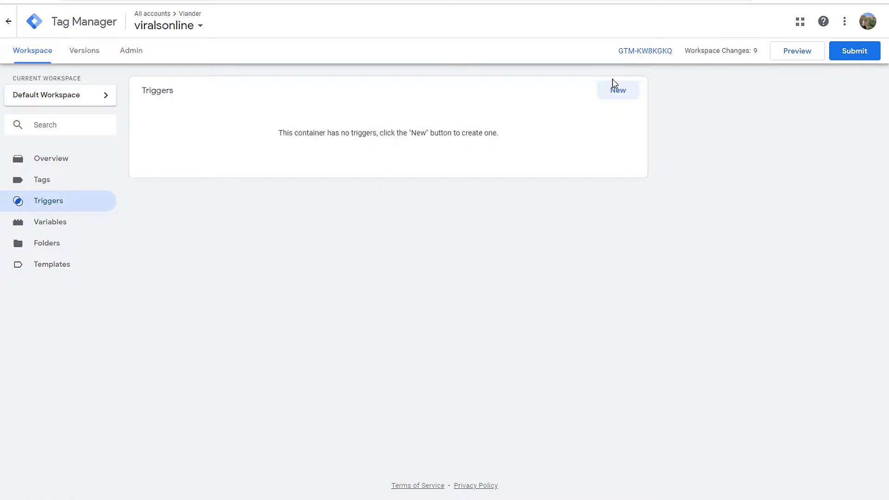
Create a new trigger of type YouTube Video from User Engagement.
{"action": "left_click", "coordinate": [616, 89]}
{"action": "left_click", "coordinate": [634, 135]}
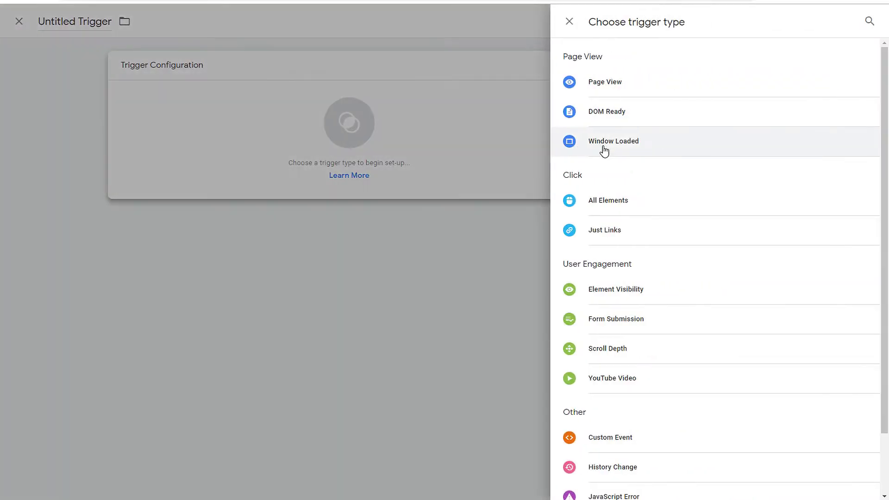
{"action": "scroll", "coordinate": [625, 174], "scroll_direction": "down", "scroll_amount": 2}
{"action": "left_click", "coordinate": [603, 309]}
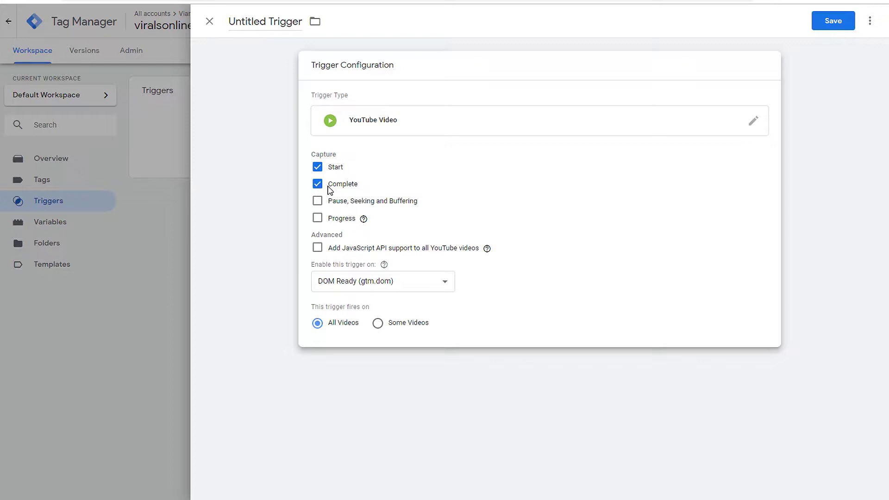
Replace Start and Complete capture with Progress by Percentages.
{"action": "left_click", "coordinate": [318, 184]}
{"action": "left_click", "coordinate": [318, 168]}
{"action": "left_click", "coordinate": [318, 218]}
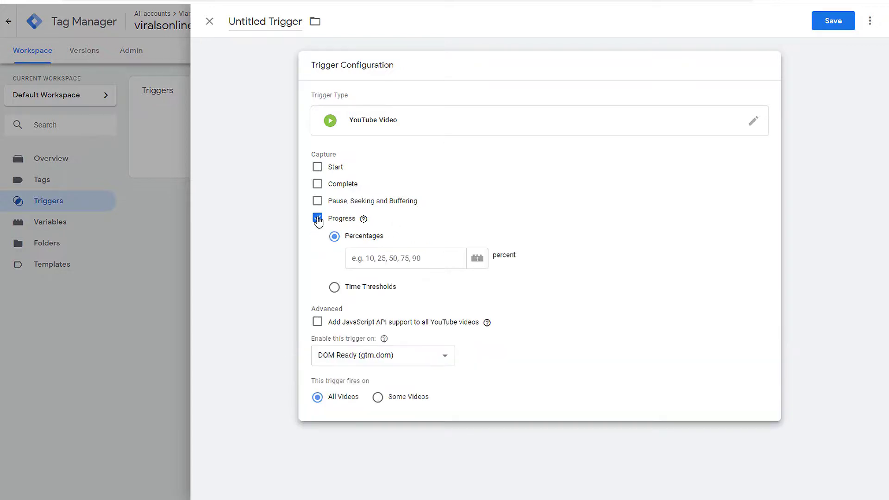
{"action": "left_click", "coordinate": [367, 258]}
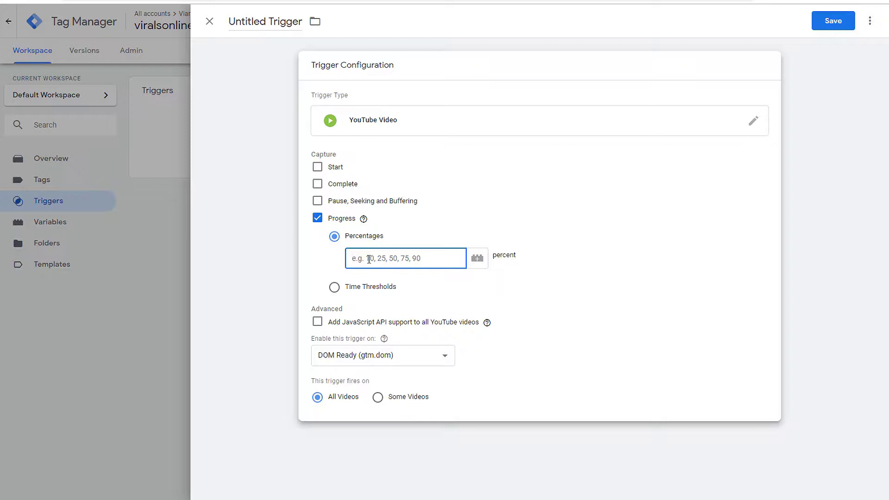
{"action": "type", "text": "2"}
{"action": "type", "text": "10"}
{"action": "type", "text": ", 20"}
{"action": "type", "text": ", 30,"}
{"action": "type", "text": " 40"}
{"action": "type", "text": "5"}
{"action": "type", "text": "0, 60"}
{"action": "type", "text": ", 70,"}
{"action": "type", "text": "80, "}
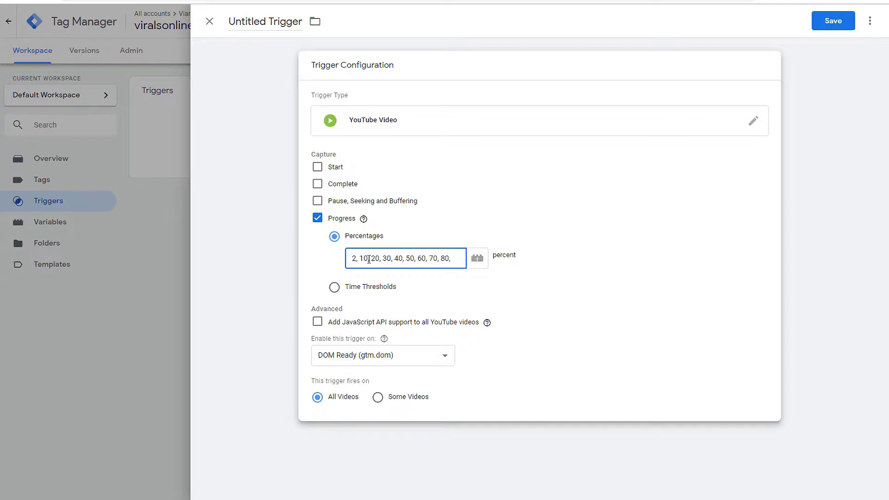
{"action": "type", "text": "90"}
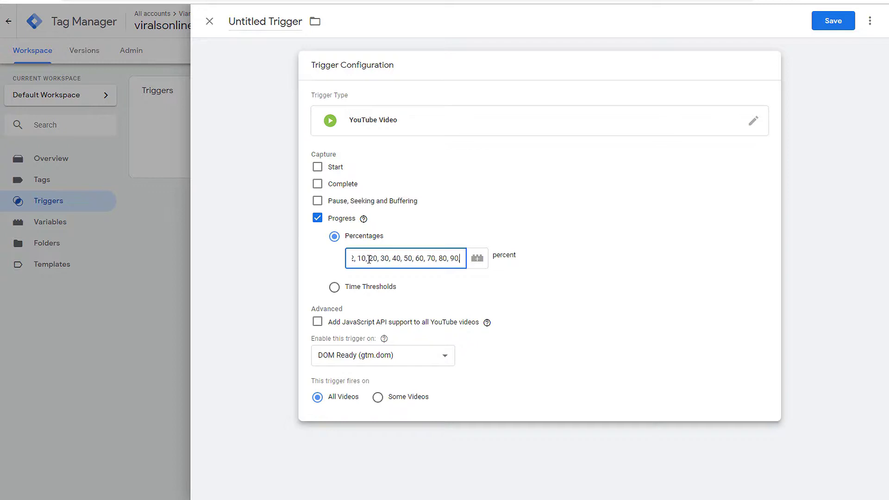
{"action": "type", "text": ", 1000"}
Correct the Percentages list to read 2, 10, 20, 30 through 90.
{"action": "key", "text": "BackSpace"}
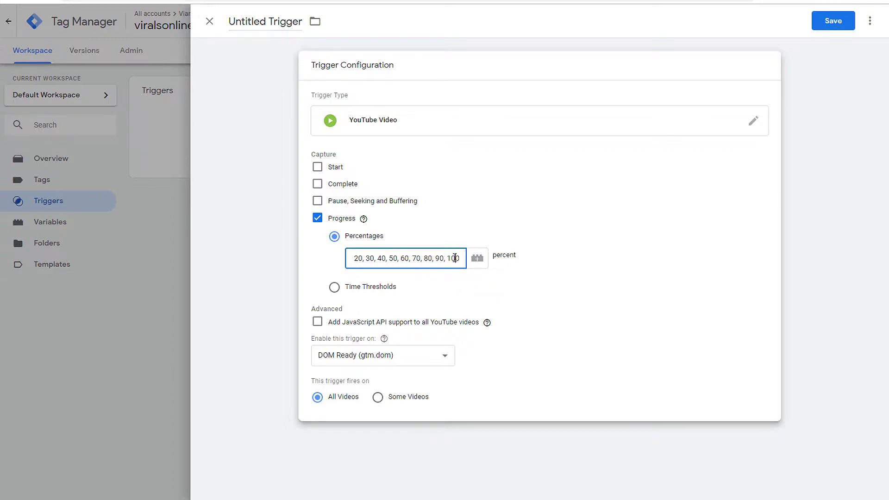
{"action": "left_click_drag", "start_coordinate": [456, 258], "coordinate": [353, 257]}
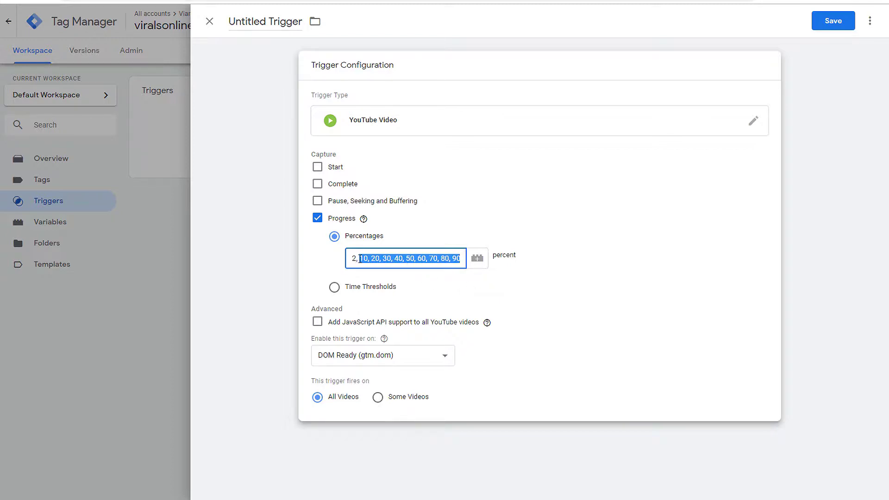
{"action": "double_click", "coordinate": [354, 257]}
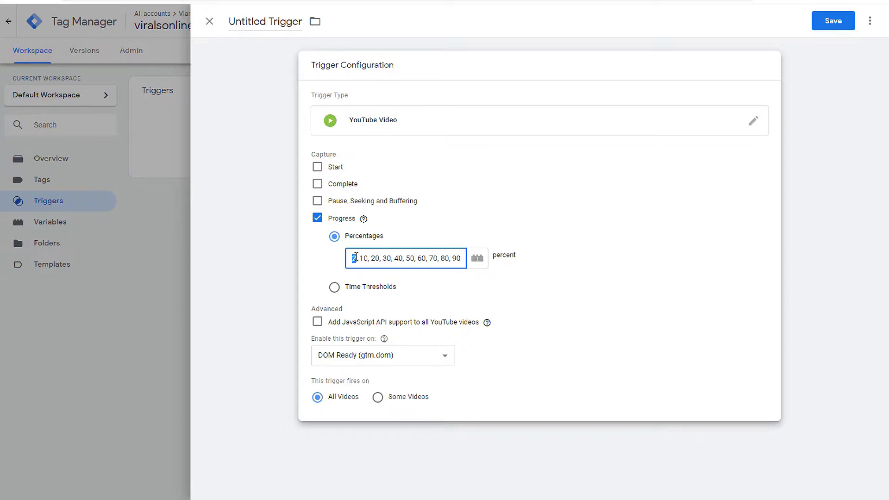
{"action": "left_click_drag", "start_coordinate": [354, 258], "coordinate": [359, 258]}
{"action": "left_click", "coordinate": [355, 259]}
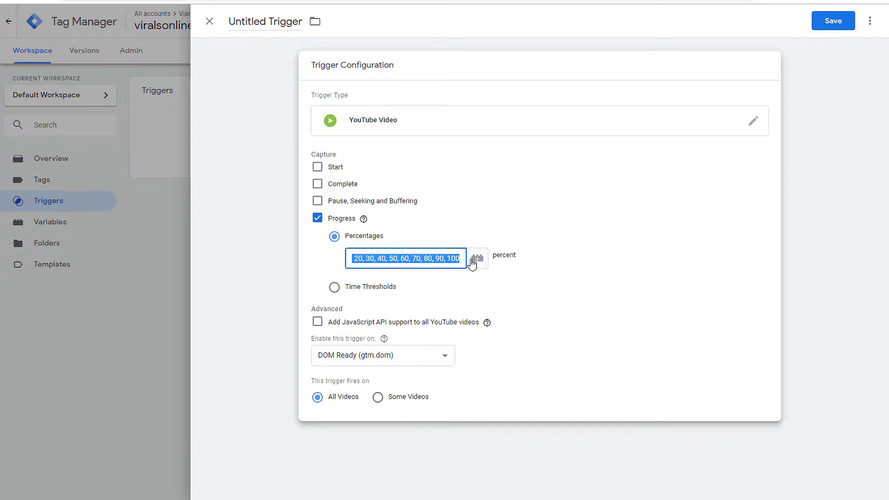
{"action": "left_click_drag", "start_coordinate": [353, 258], "coordinate": [373, 259]}
{"action": "left_click", "coordinate": [371, 262]}
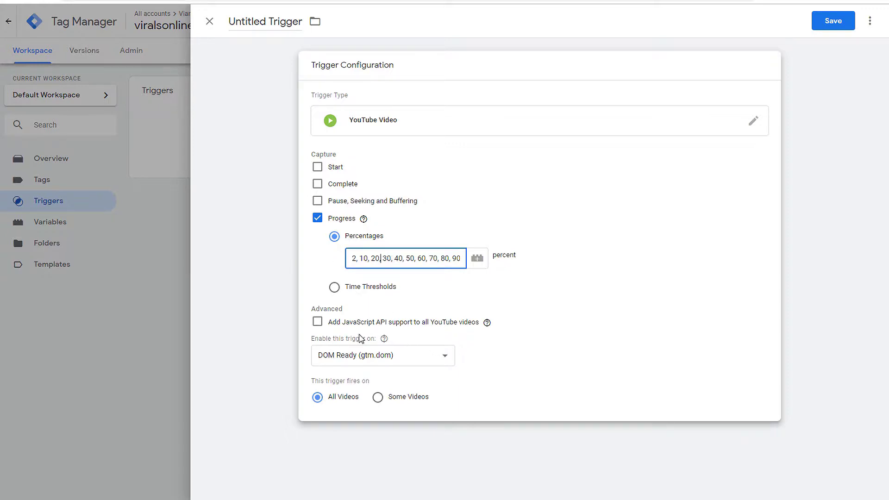
Enable JavaScript API support and fire the trigger on DOM Ready for all videos.
{"action": "left_click", "coordinate": [317, 321]}
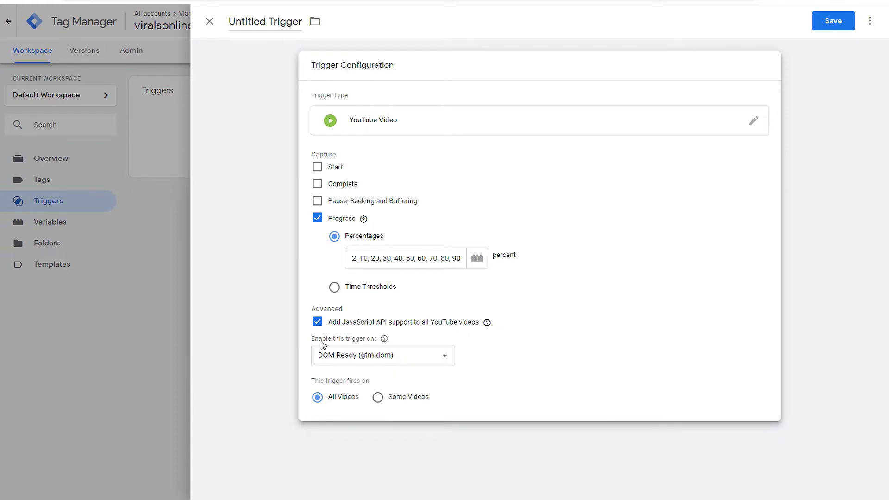
{"action": "left_click_drag", "start_coordinate": [316, 340], "coordinate": [374, 343]}
{"action": "left_click", "coordinate": [348, 353]}
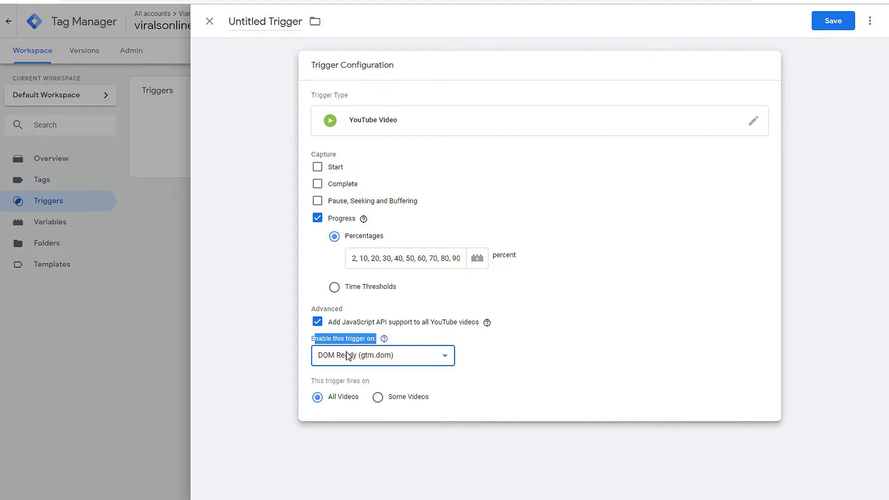
{"action": "left_click", "coordinate": [488, 365]}
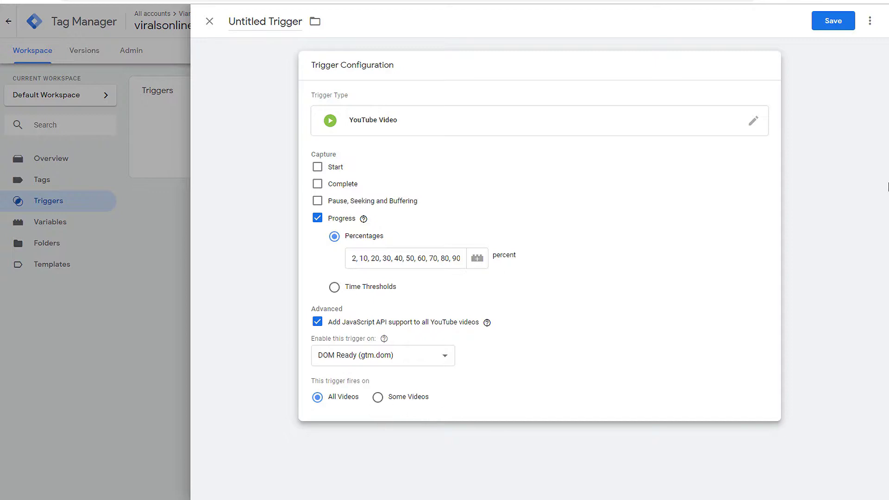
Save the trigger as 'YouTube Video Percent' and launch Preview mode.
{"action": "left_click", "coordinate": [826, 23]}
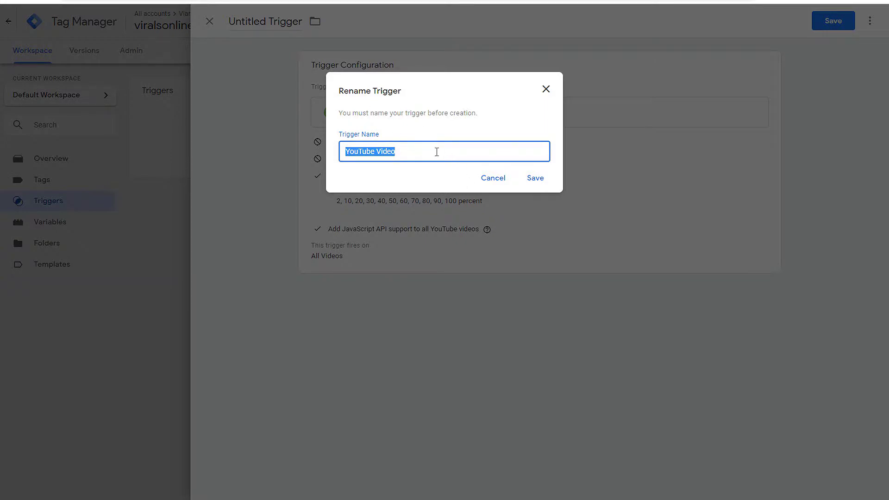
{"action": "left_click", "coordinate": [411, 149]}
{"action": "type", "text": "Percent"}
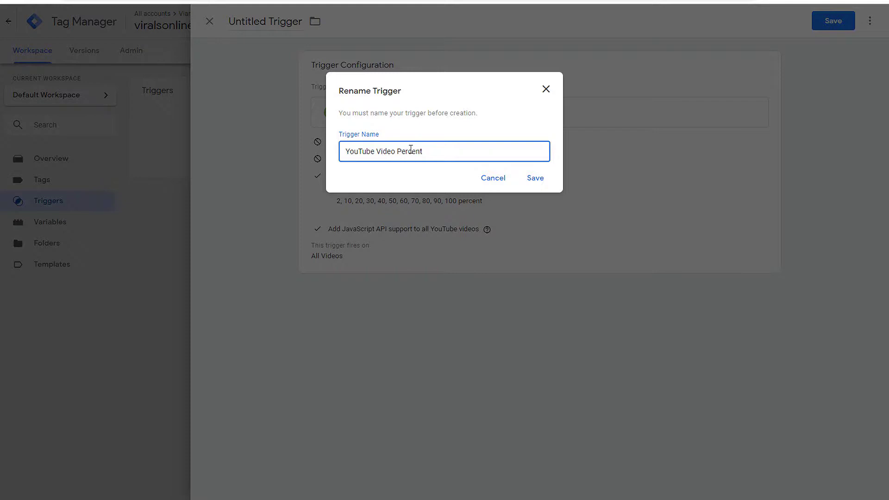
{"action": "left_click", "coordinate": [536, 180]}
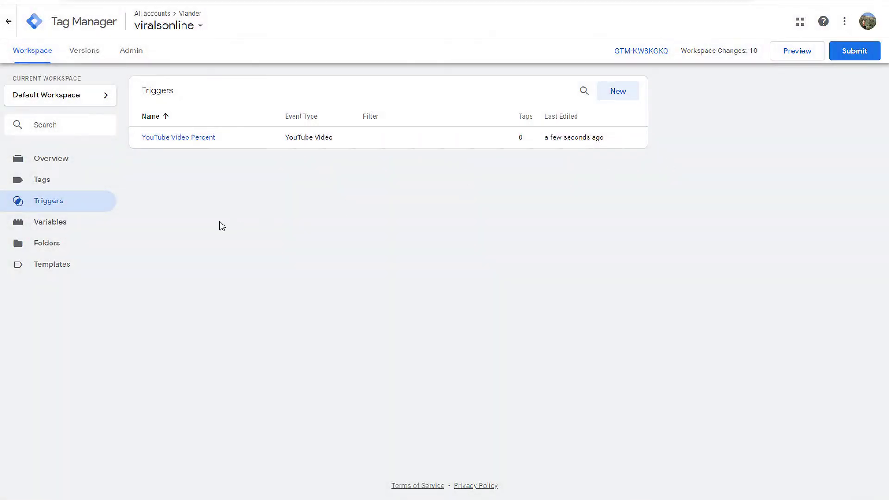
{"action": "left_click", "coordinate": [779, 59]}
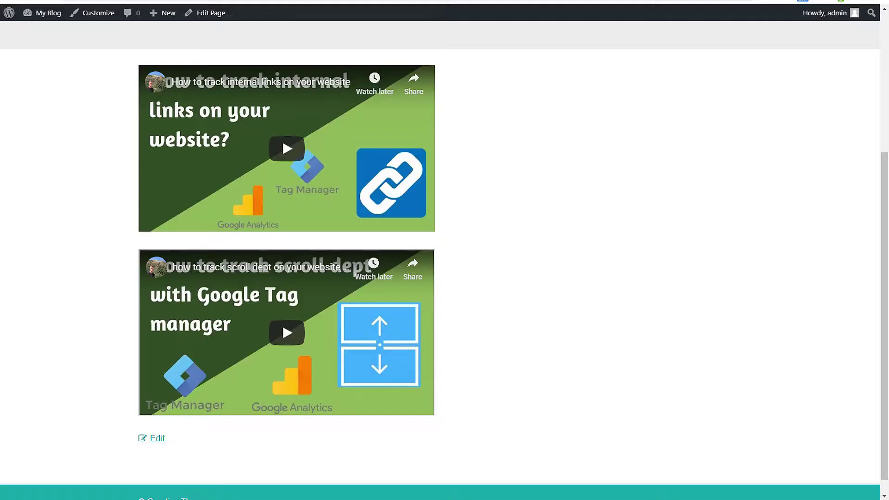
Reload the site in preview, play the internal links video, and view the event's Variables.
{"action": "left_click", "coordinate": [48, 2]}
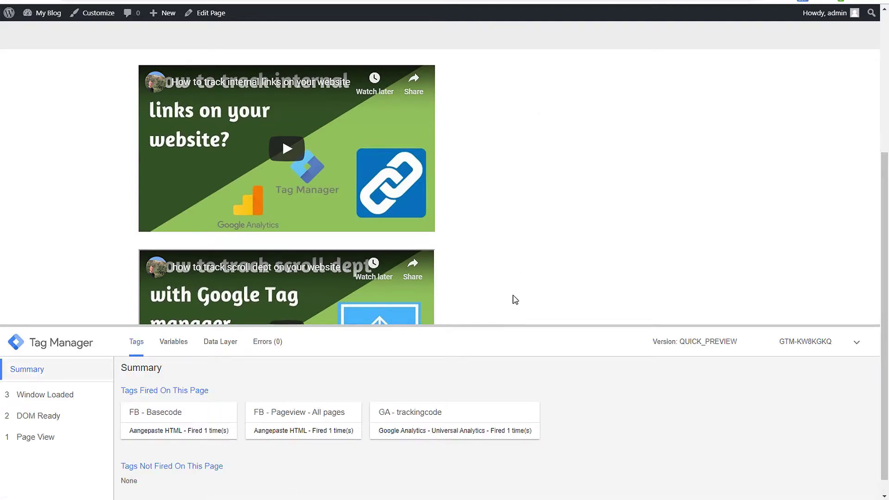
{"action": "left_click_drag", "start_coordinate": [497, 325], "coordinate": [512, 266]}
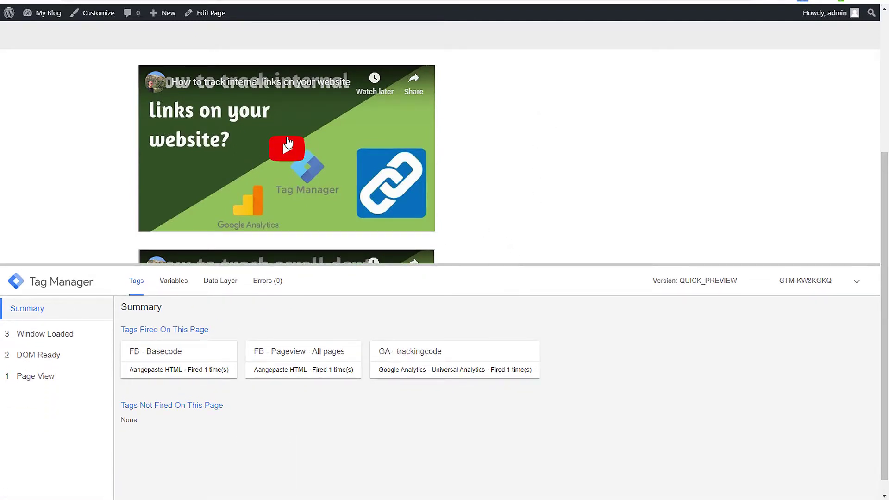
{"action": "left_click", "coordinate": [287, 148]}
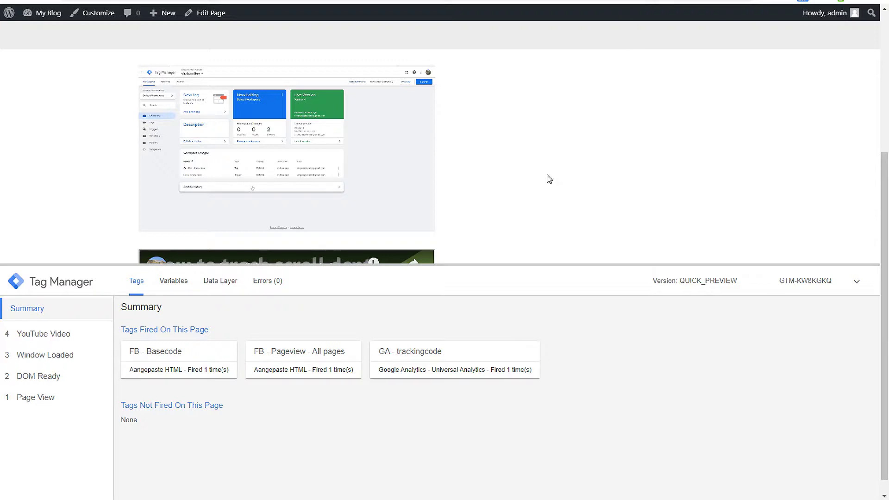
{"action": "left_click", "coordinate": [34, 337]}
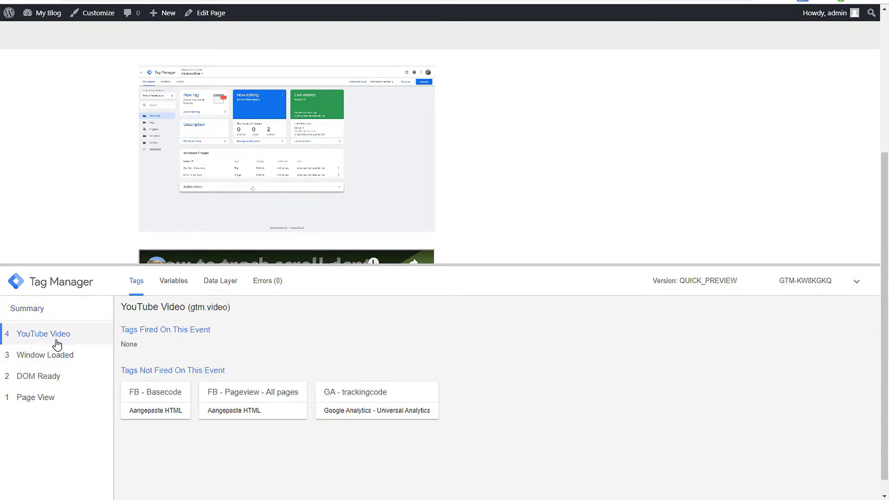
{"action": "left_click", "coordinate": [181, 283]}
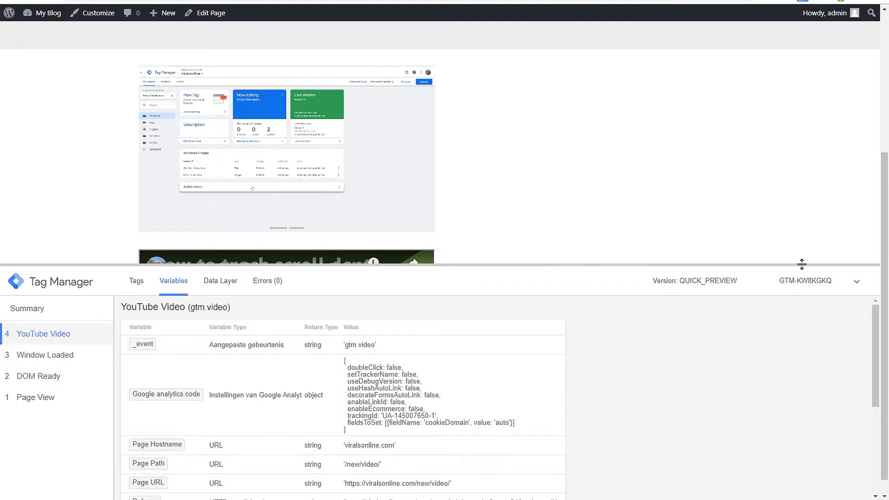
Review the event's Video Current Time 14 and Video Percent 2 values.
{"action": "left_click_drag", "start_coordinate": [803, 265], "coordinate": [750, 30]}
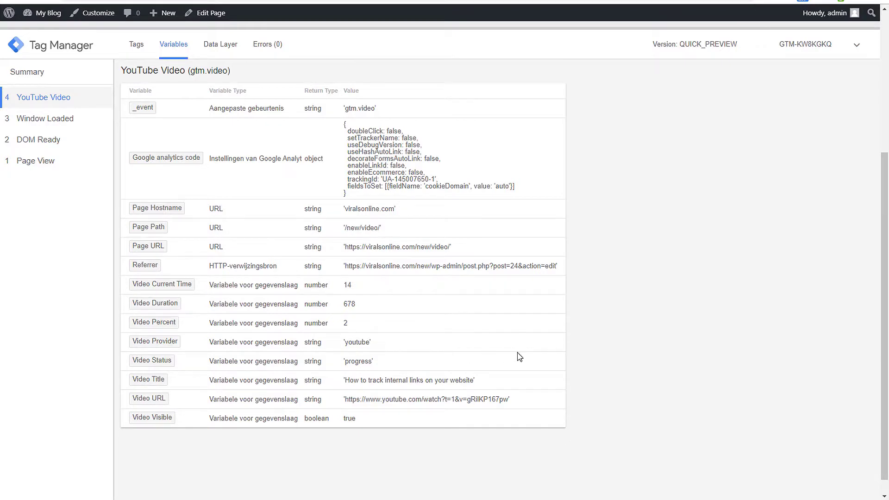
{"action": "triple_click", "coordinate": [132, 285]}
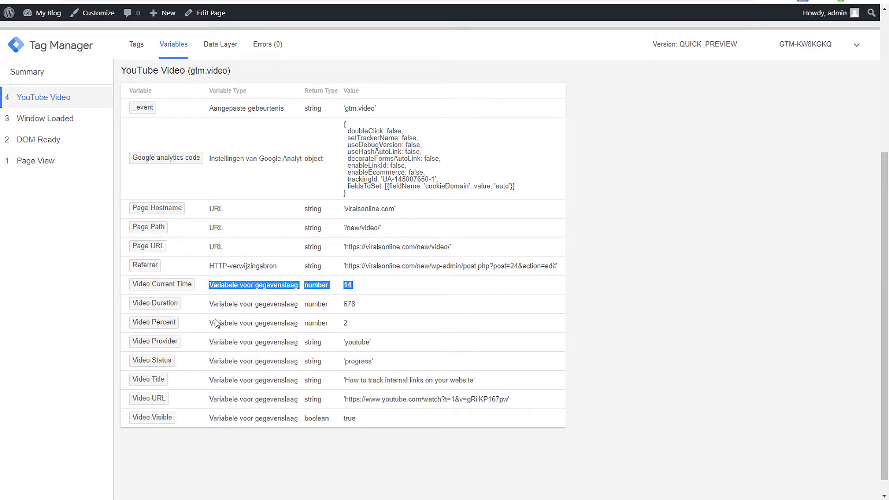
{"action": "left_click_drag", "start_coordinate": [215, 323], "coordinate": [362, 421]}
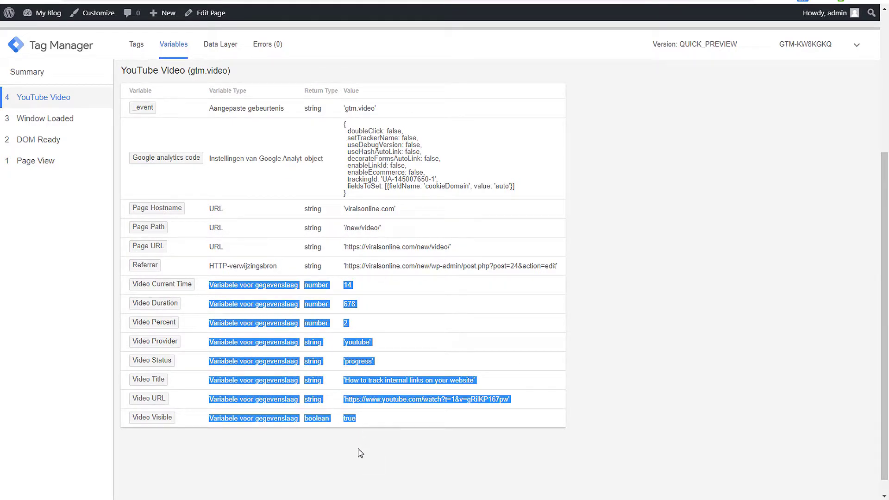
{"action": "left_click", "coordinate": [348, 465]}
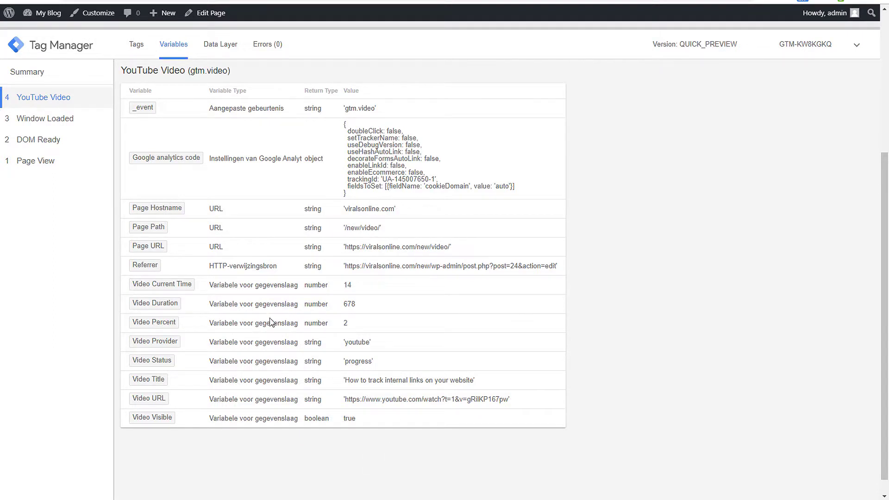
{"action": "double_click", "coordinate": [345, 285]}
{"action": "left_click", "coordinate": [359, 291]}
{"action": "double_click", "coordinate": [346, 286]}
{"action": "left_click_drag", "start_coordinate": [355, 328], "coordinate": [342, 329]}
Check Video Duration 678, Status progress, Title, URL and Video Visible true.
{"action": "left_click_drag", "start_coordinate": [368, 304], "coordinate": [348, 306]}
{"action": "left_click", "coordinate": [364, 308]}
{"action": "left_click_drag", "start_coordinate": [389, 343], "coordinate": [335, 344]}
{"action": "left_click_drag", "start_coordinate": [401, 363], "coordinate": [334, 361]}
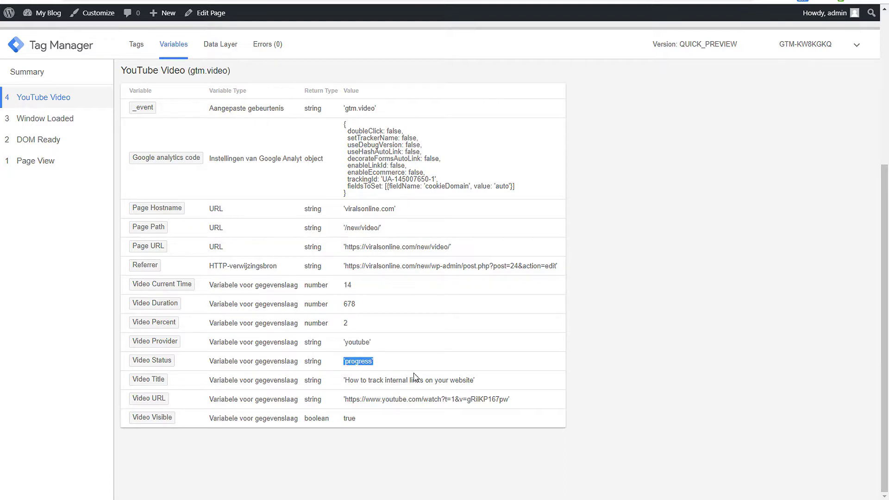
{"action": "left_click", "coordinate": [623, 392]}
{"action": "left_click_drag", "start_coordinate": [491, 382], "coordinate": [341, 379]}
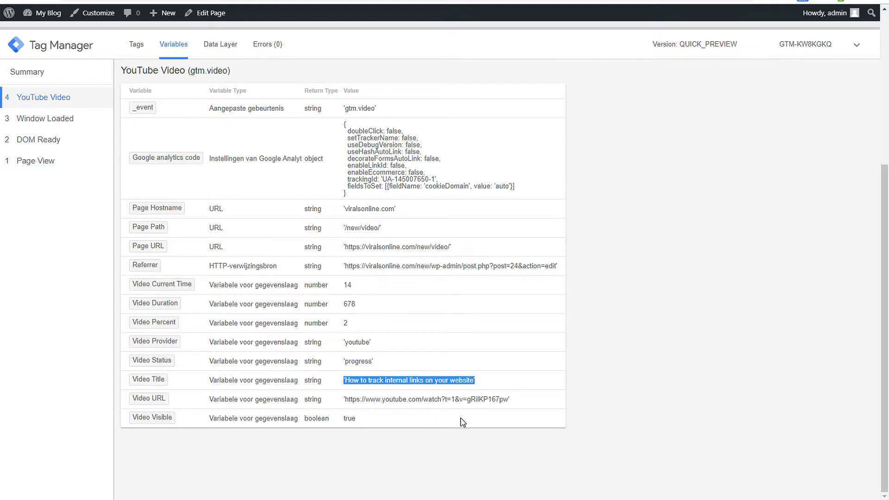
{"action": "left_click_drag", "start_coordinate": [517, 402], "coordinate": [338, 401]}
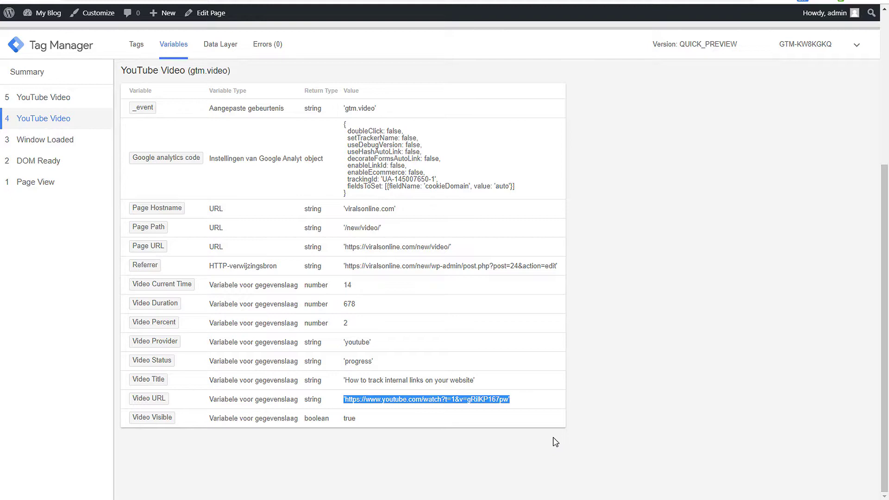
{"action": "left_click", "coordinate": [403, 449]}
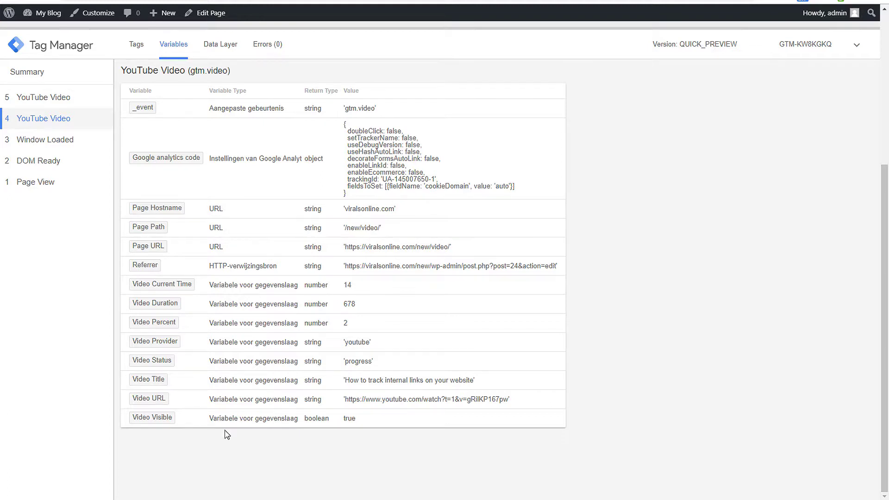
{"action": "left_click_drag", "start_coordinate": [362, 421], "coordinate": [329, 426]}
{"action": "left_click", "coordinate": [363, 427]}
{"action": "left_click", "coordinate": [52, 98]}
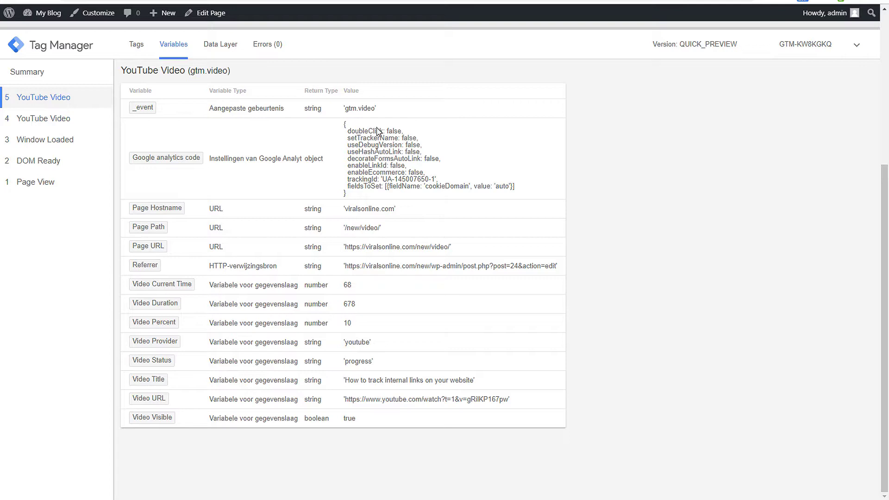
Confirm the later event shows Video Percent 10 at current time 68.
{"action": "left_click_drag", "start_coordinate": [358, 328], "coordinate": [326, 329]}
{"action": "left_click", "coordinate": [347, 324]}
{"action": "left_click", "coordinate": [350, 326]}
{"action": "left_click_drag", "start_coordinate": [360, 288], "coordinate": [337, 290]}
{"action": "left_click", "coordinate": [349, 289]}
{"action": "double_click", "coordinate": [349, 290]}
{"action": "left_click", "coordinate": [460, 334]}
Inspect the Video URL value, briefly hiding the debug details to view the blog page.
{"action": "mouse_move", "coordinate": [368, 381]}
{"action": "left_mouse_down"}
{"action": "mouse_move", "coordinate": [482, 381]}
{"action": "mouse_move", "coordinate": [409, 399]}
{"action": "left_mouse_up"}
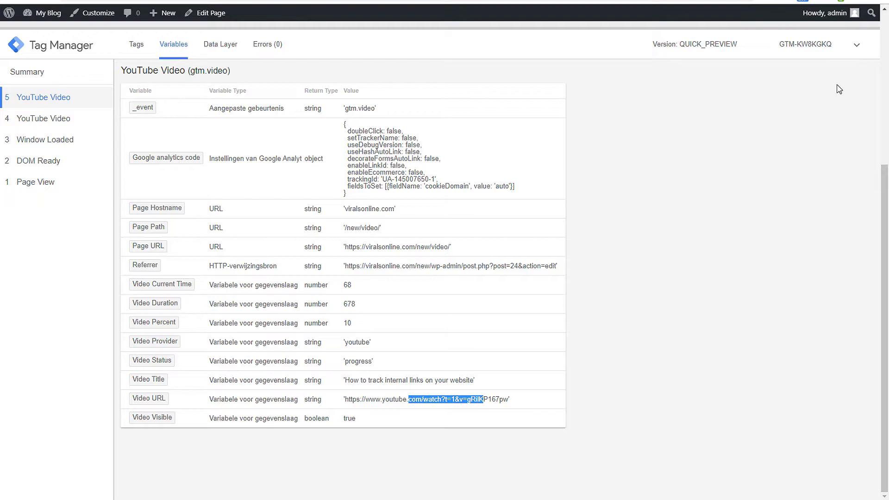
{"action": "left_click", "coordinate": [858, 44]}
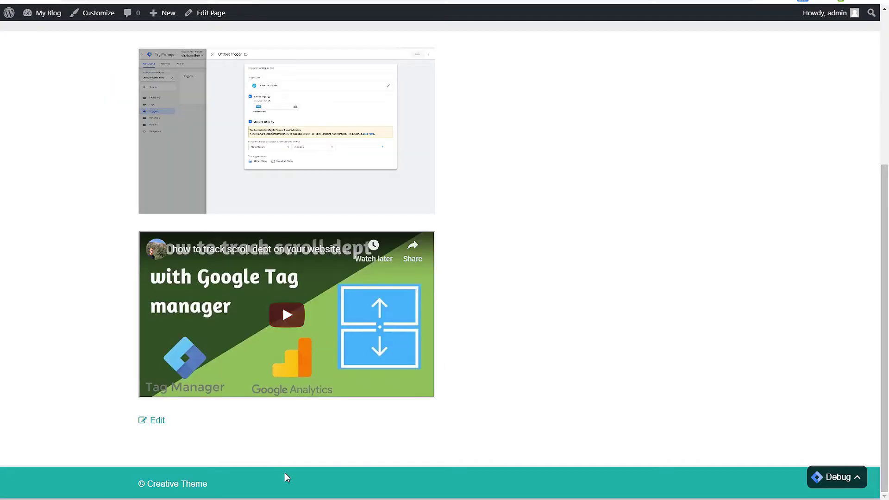
{"action": "left_click", "coordinate": [837, 478]}
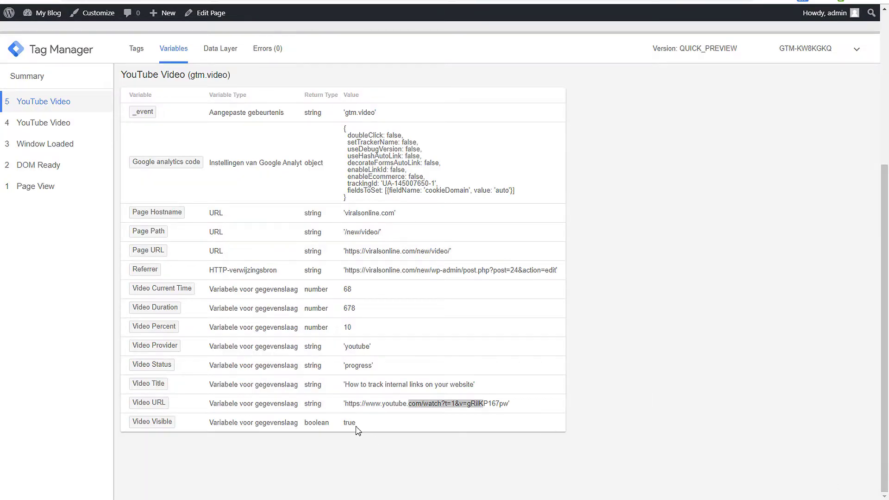
{"action": "left_click_drag", "start_coordinate": [349, 386], "coordinate": [498, 410]}
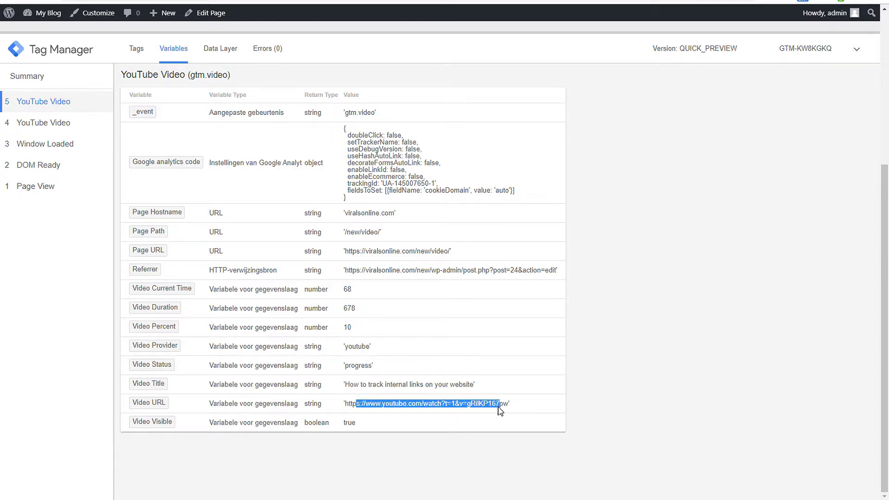
{"action": "left_click", "coordinate": [533, 406]}
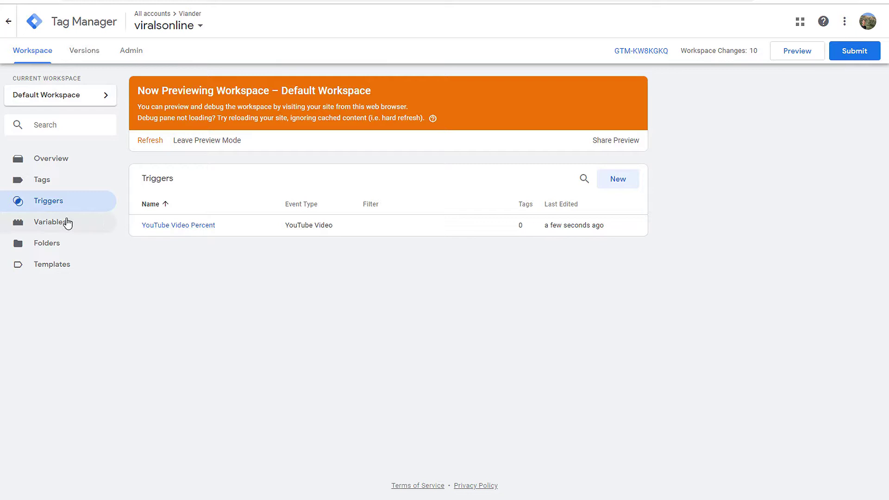
Edit YouTube Video Percent to fire on Some Videos, conditioned on Video Title.
{"action": "left_click", "coordinate": [182, 227]}
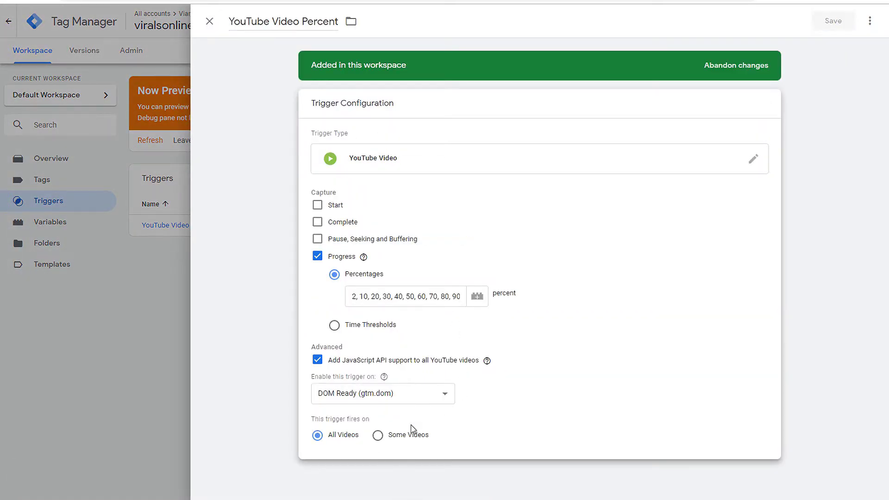
{"action": "left_click", "coordinate": [380, 437]}
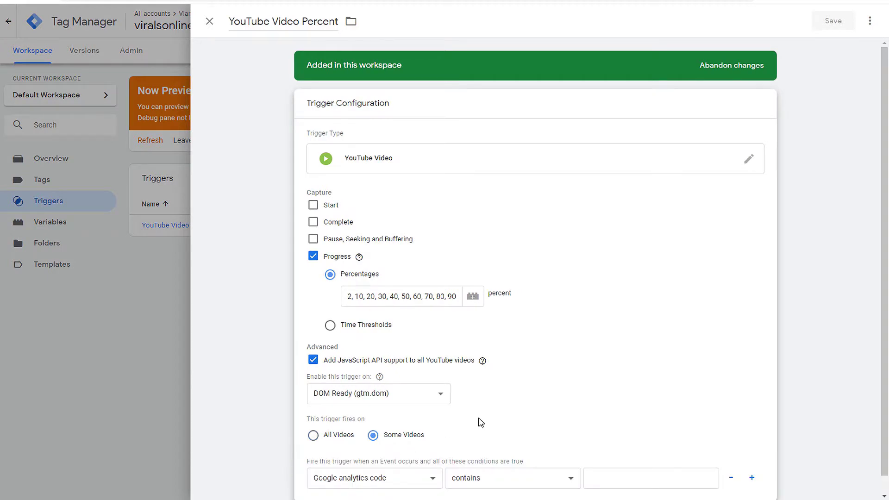
{"action": "scroll", "coordinate": [479, 421], "scroll_direction": "down", "scroll_amount": 1}
{"action": "left_click", "coordinate": [415, 464]}
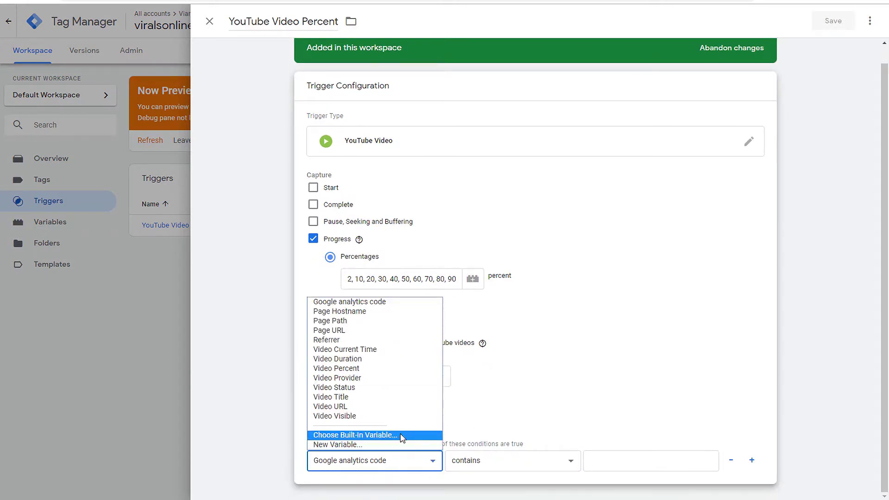
{"action": "left_click", "coordinate": [346, 398]}
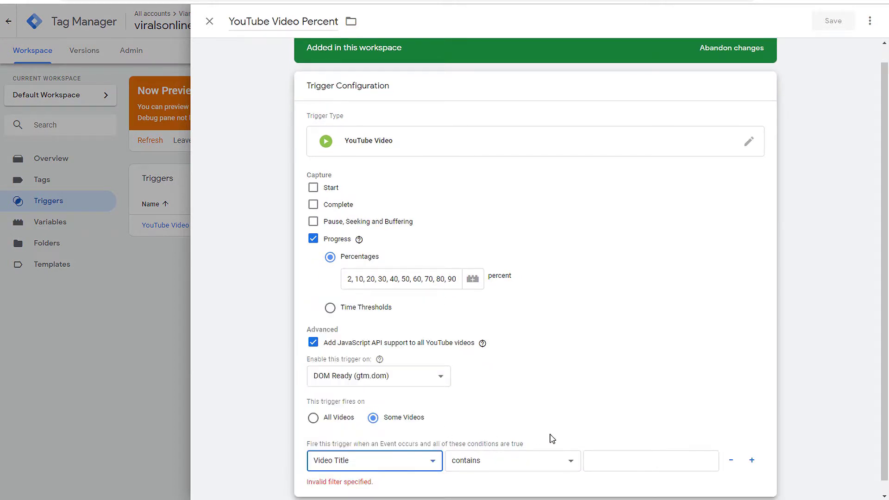
{"action": "scroll", "coordinate": [550, 438], "scroll_direction": "down", "scroll_amount": 1}
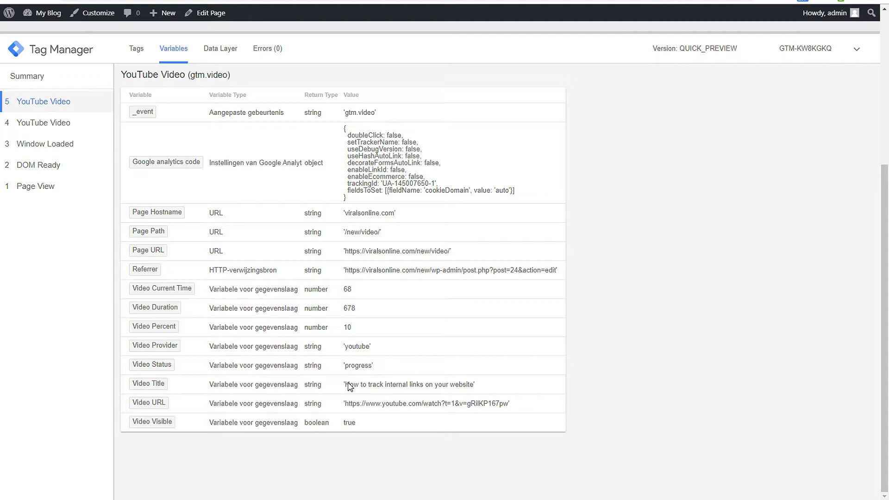
Copy the video title from the debug Variables into the Video Title condition's value.
{"action": "left_click_drag", "start_coordinate": [345, 386], "coordinate": [473, 391]}
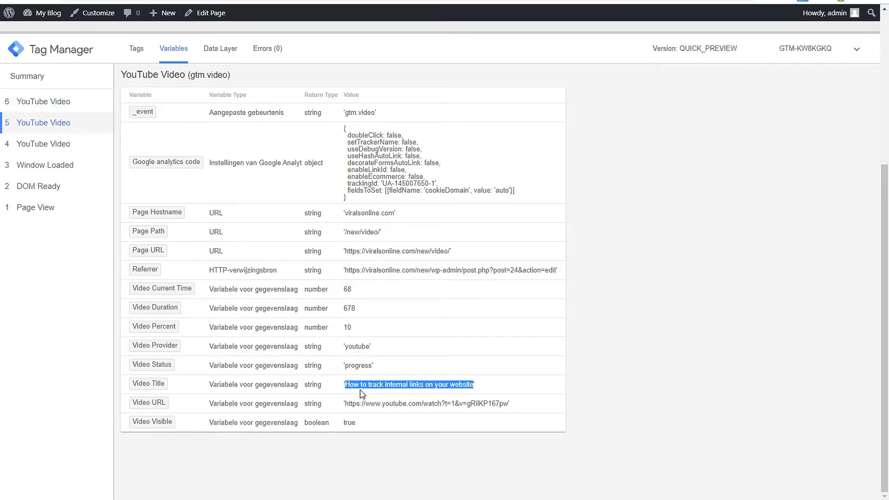
{"action": "left_click", "coordinate": [479, 391]}
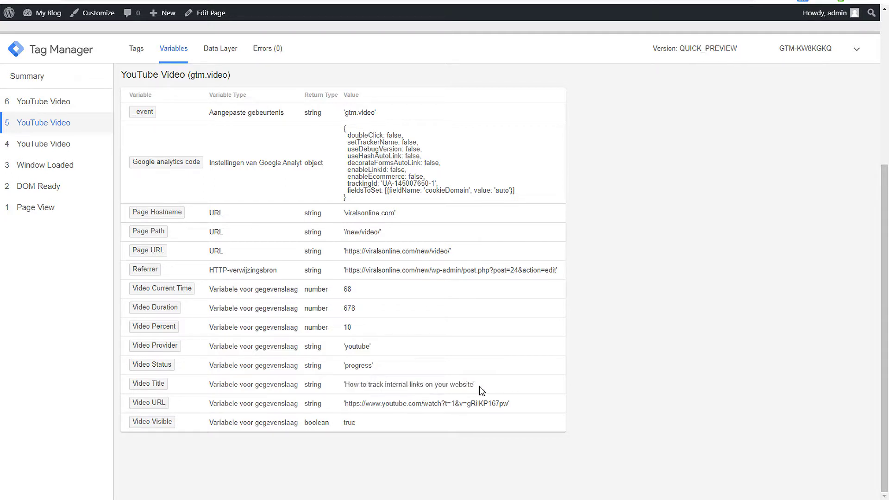
{"action": "double_click", "coordinate": [474, 386]}
{"action": "double_click", "coordinate": [345, 386]}
{"action": "left_click", "coordinate": [348, 387]}
{"action": "left_click_drag", "start_coordinate": [346, 391], "coordinate": [475, 392]}
{"action": "key", "text": "ctrl+c"}
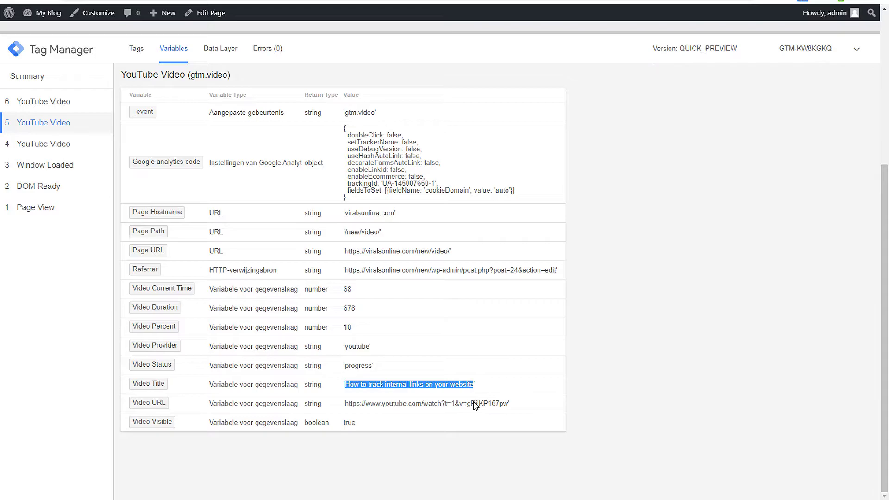
{"action": "key", "text": "alt+Tab"}
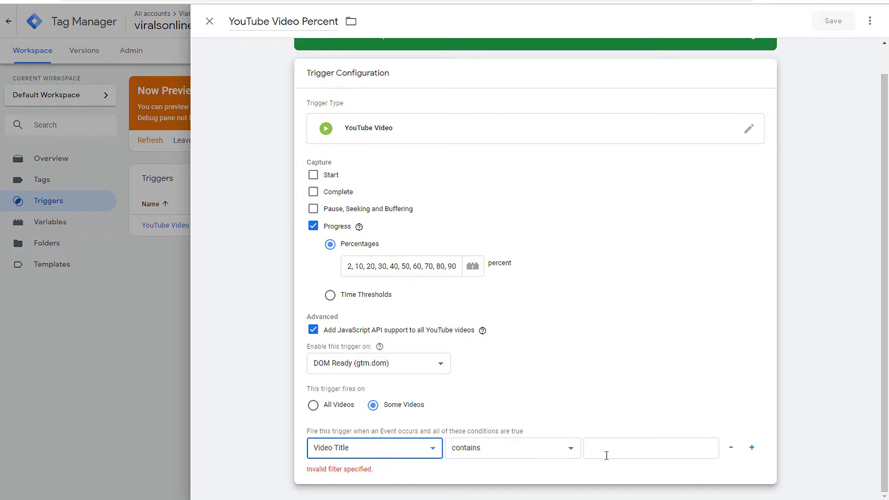
{"action": "left_click", "coordinate": [632, 449]}
{"action": "key", "text": "ctrl+v"}
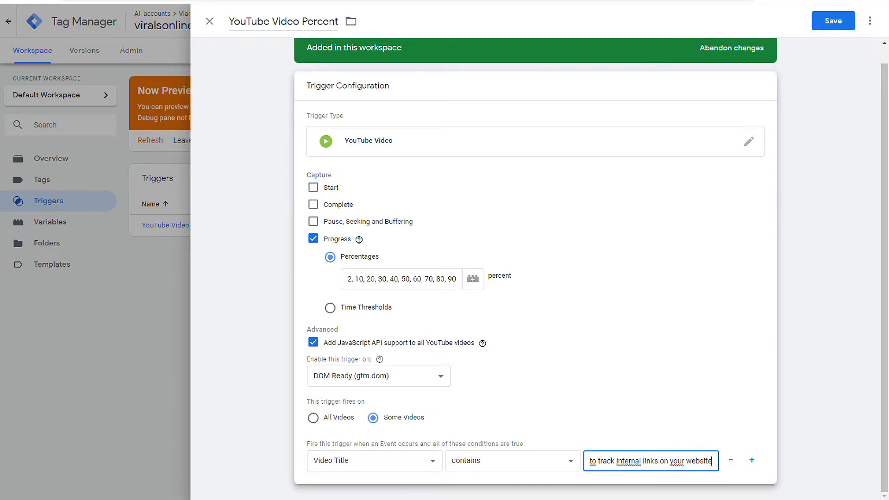
{"action": "key", "text": "alt+Tab"}
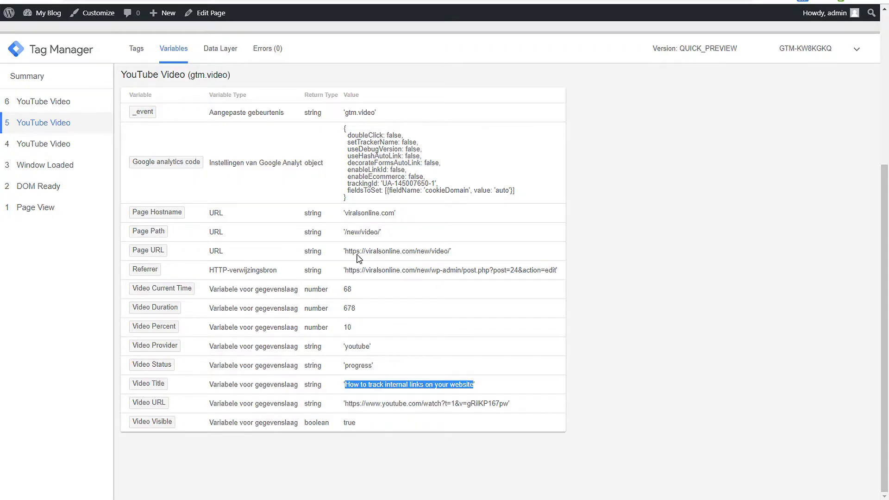
Delete the video title condition and save the YouTube Video Percent trigger for All Videos.
{"action": "left_click_drag", "start_coordinate": [628, 31], "coordinate": [661, 331]}
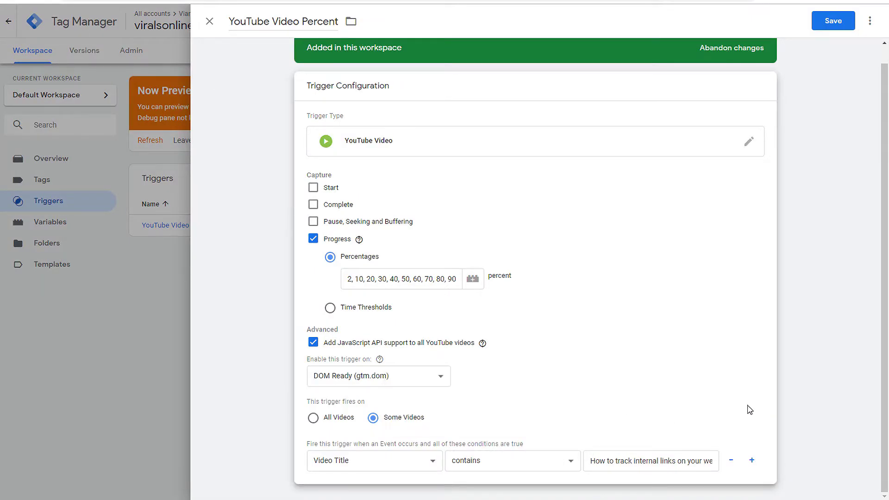
{"action": "left_click", "coordinate": [734, 462]}
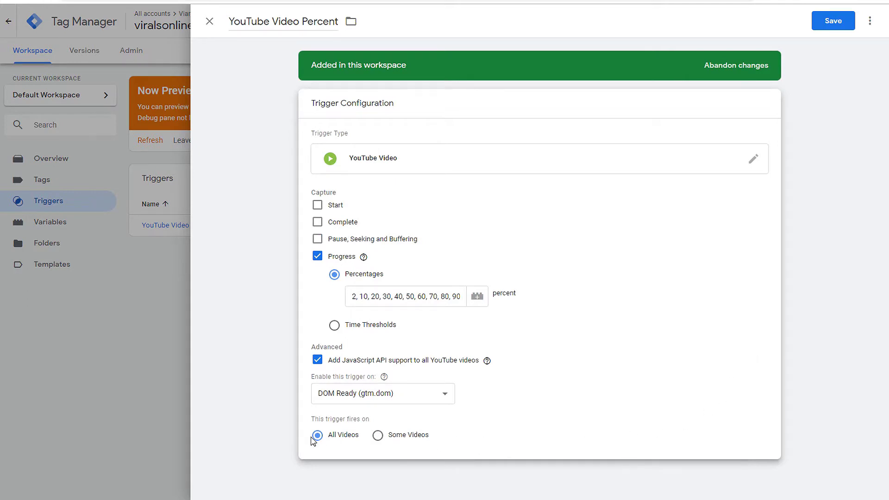
{"action": "left_click", "coordinate": [833, 22]}
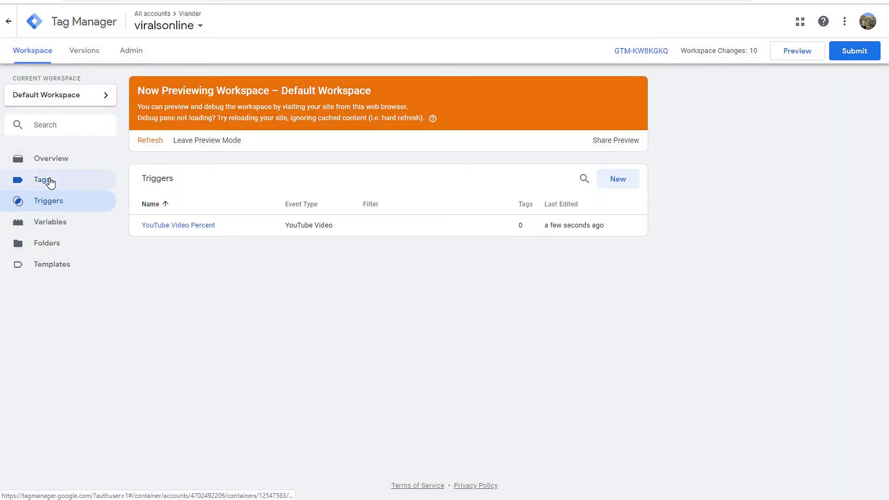
Create a new Google Analytics: Universal Analytics tag from the Tags list.
{"action": "left_click", "coordinate": [43, 179]}
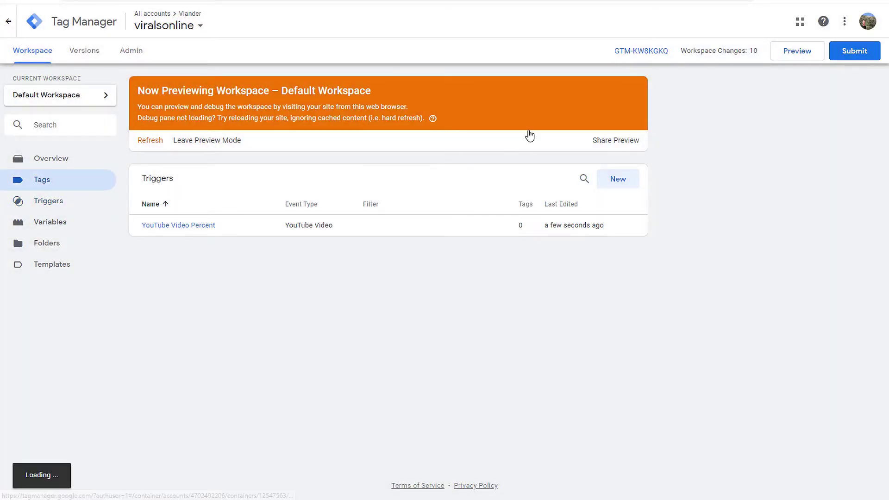
{"action": "left_click", "coordinate": [618, 180]}
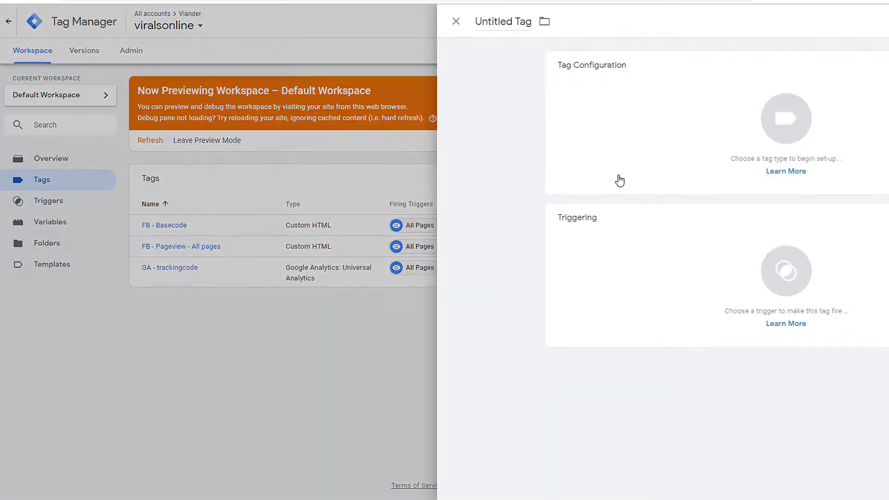
{"action": "left_click", "coordinate": [610, 175]}
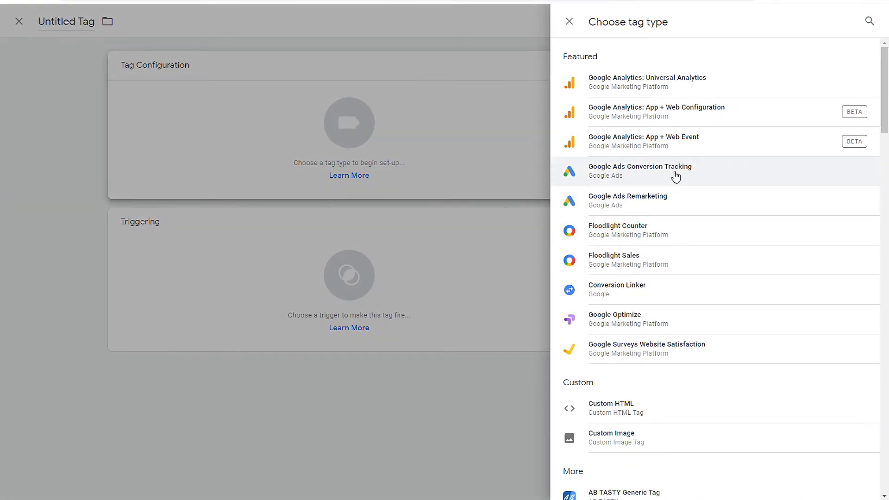
{"action": "scroll", "coordinate": [678, 175], "scroll_direction": "down", "scroll_amount": 3}
{"action": "scroll", "coordinate": [695, 180], "scroll_direction": "down", "scroll_amount": 2}
{"action": "scroll", "coordinate": [709, 191], "scroll_direction": "up", "scroll_amount": 5}
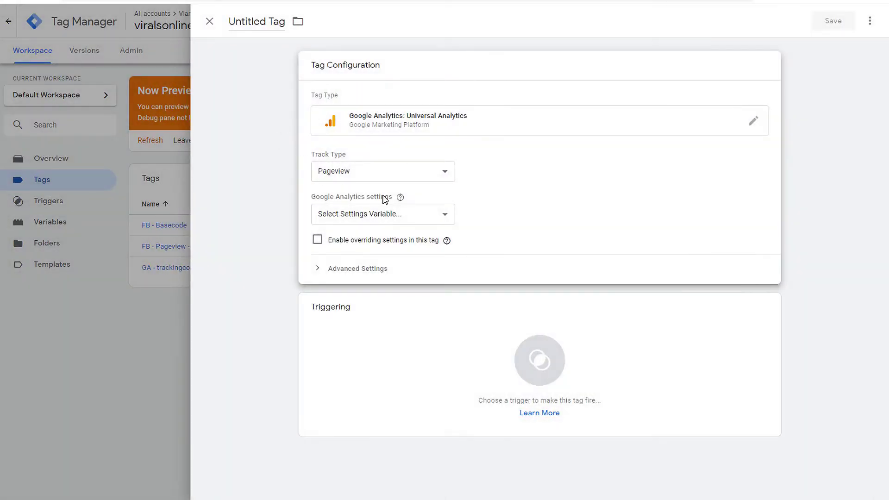
{"action": "left_click", "coordinate": [393, 177]}
Choose Event tracking with Category Video, Action {{Video Title}} and Label {{Video Percent}}.
{"action": "left_click", "coordinate": [389, 196]}
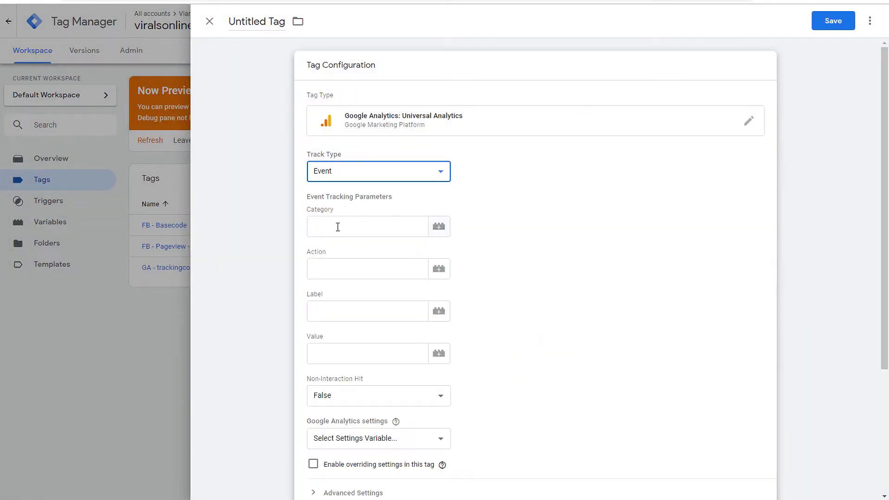
{"action": "left_click", "coordinate": [397, 234]}
{"action": "type", "text": "Video"}
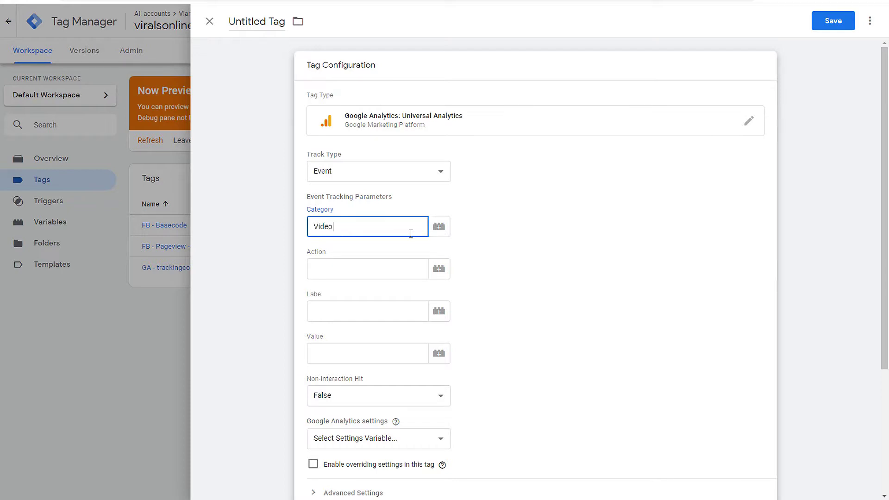
{"action": "key", "text": "Tab"}
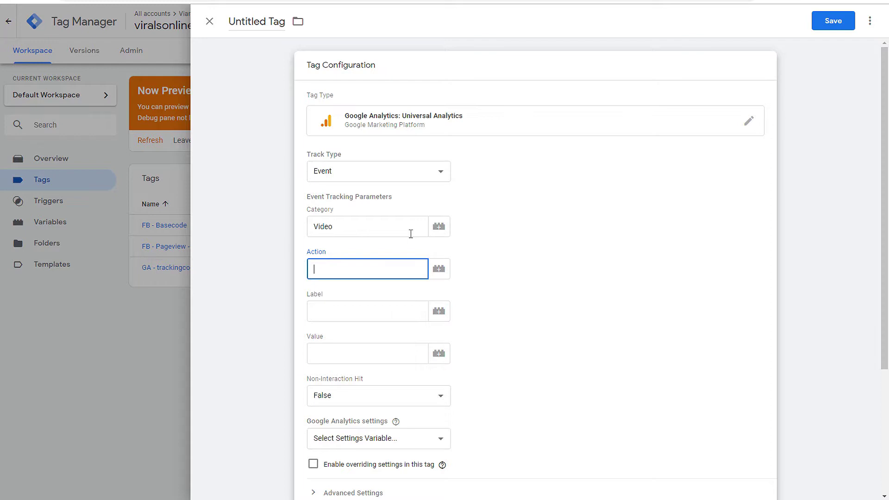
{"action": "left_click", "coordinate": [443, 272]}
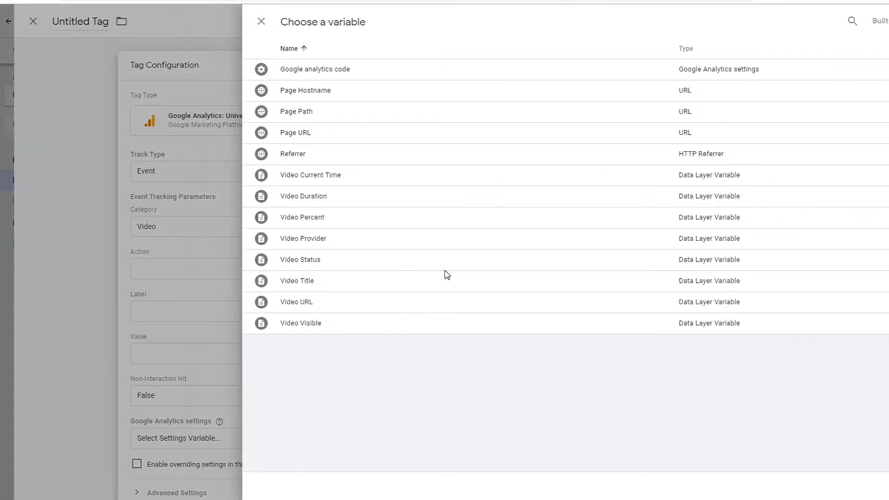
{"action": "left_click", "coordinate": [276, 282]}
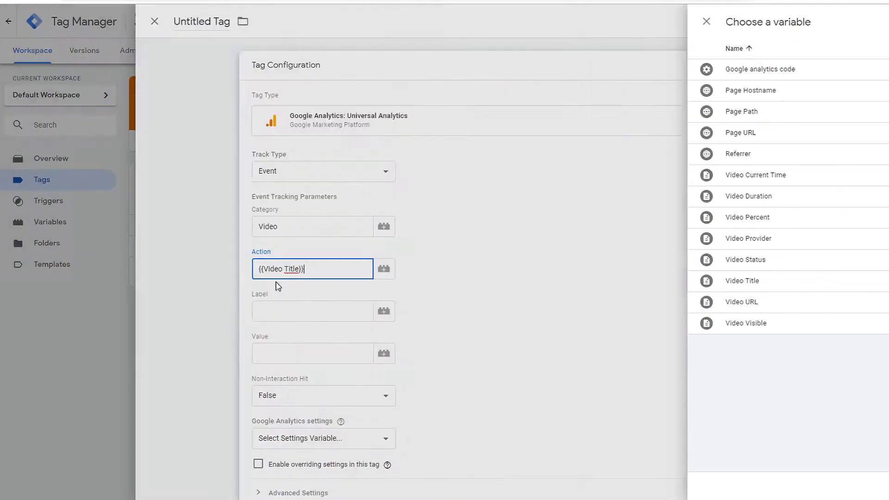
{"action": "left_click", "coordinate": [331, 312]}
{"action": "left_click", "coordinate": [439, 311]}
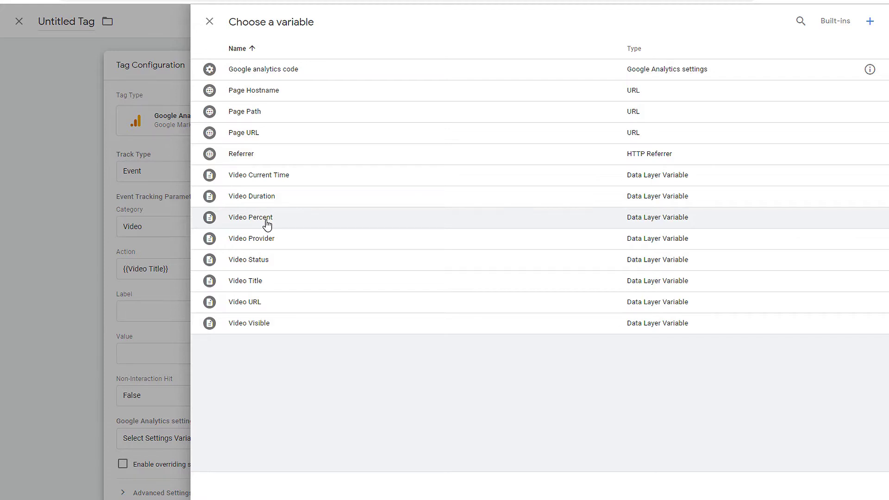
{"action": "left_click", "coordinate": [266, 224]}
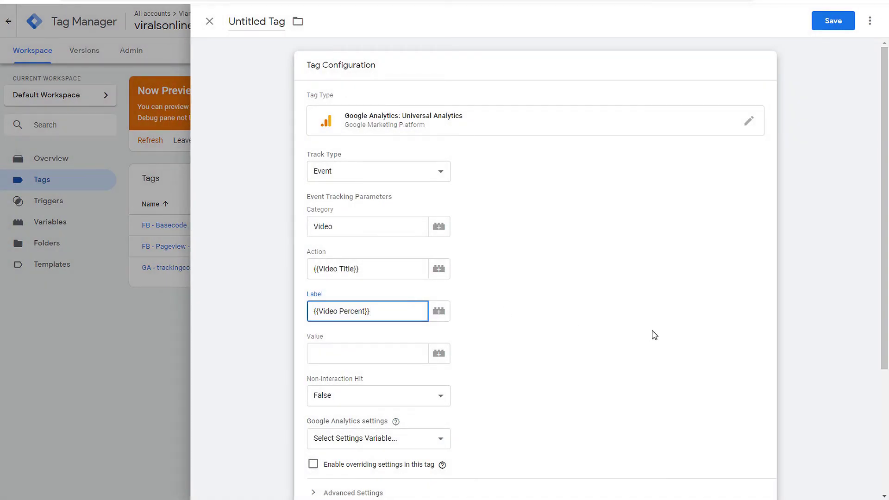
{"action": "scroll", "coordinate": [653, 335], "scroll_direction": "down", "scroll_amount": 1}
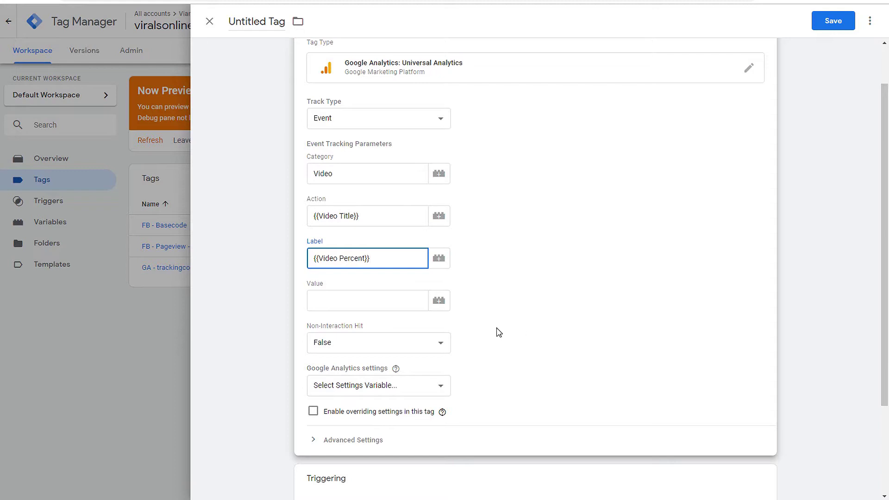
{"action": "scroll", "coordinate": [501, 375], "scroll_direction": "down", "scroll_amount": 2}
Use {{Google analytics code}} settings, fire on YouTube Video Percent, and save the tag.
{"action": "left_click", "coordinate": [363, 263]}
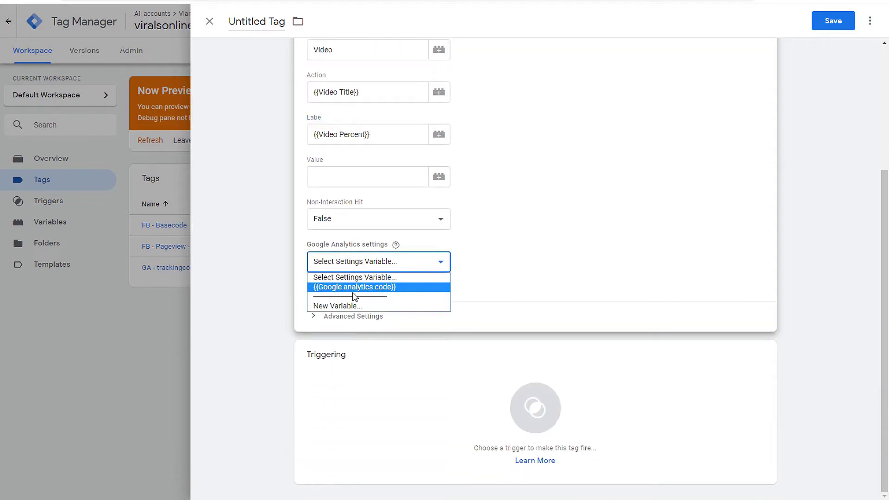
{"action": "left_click", "coordinate": [356, 287]}
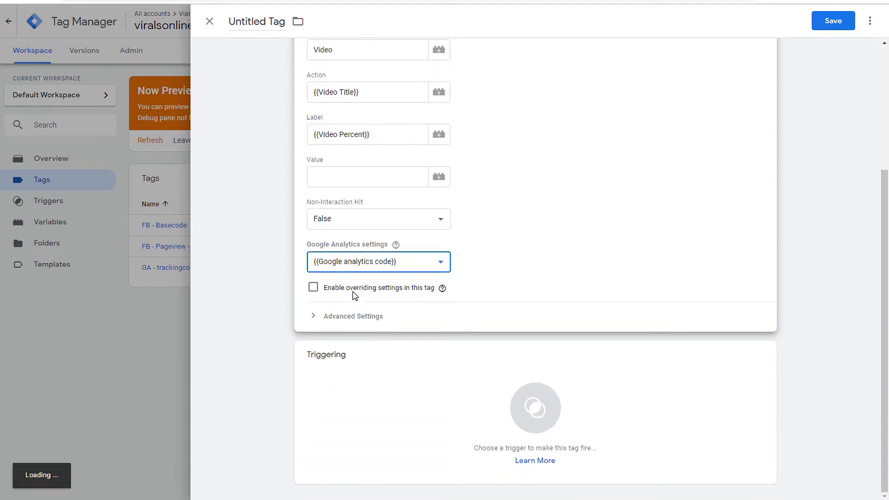
{"action": "left_click", "coordinate": [520, 395]}
{"action": "left_click", "coordinate": [290, 92]}
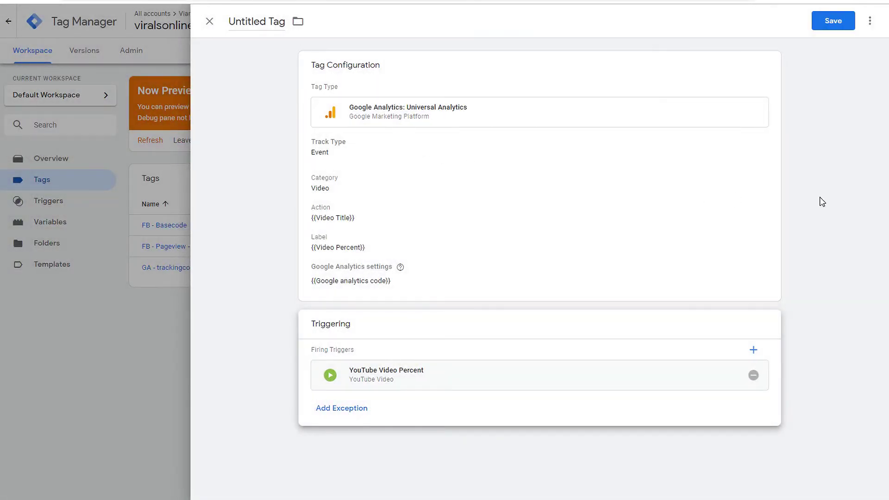
{"action": "left_click", "coordinate": [834, 22]}
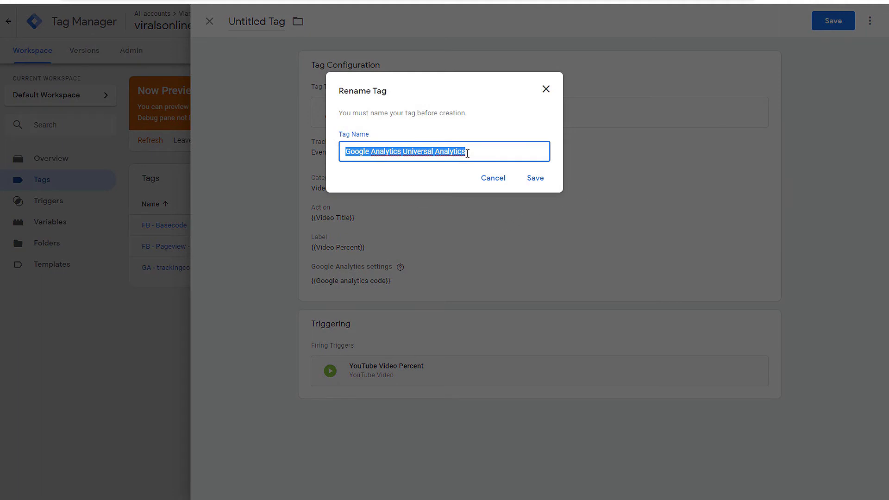
{"action": "type", "text": "GA"}
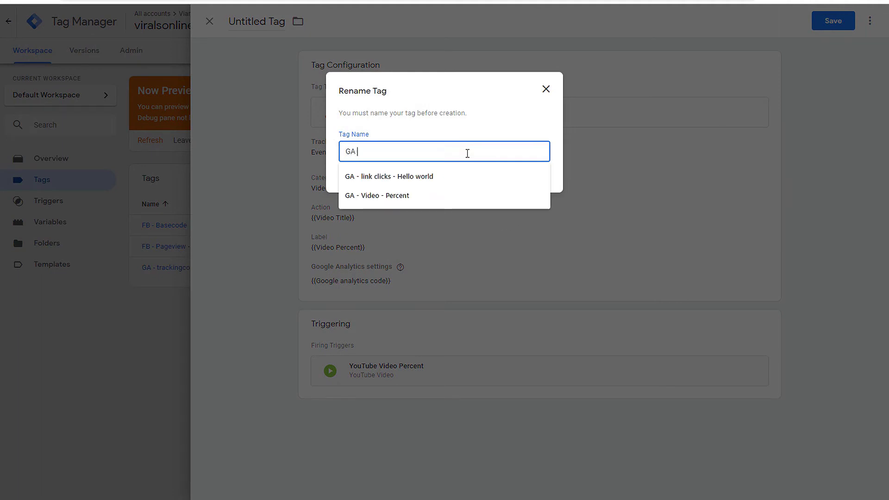
{"action": "type", "text": " - Video - percent"}
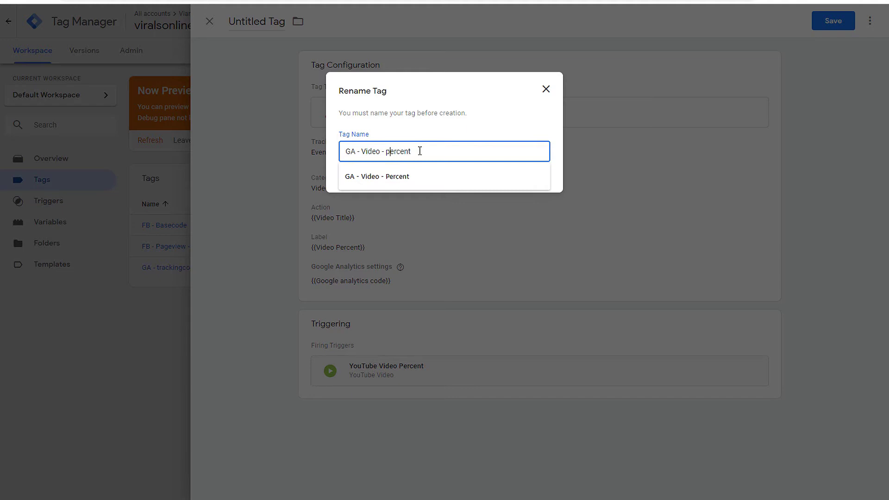
Correct the tag name to 'GA - Video - Percent' and confirm the save.
{"action": "key", "text": "BackSpace"}
{"action": "key", "text": "BackSpace"}
{"action": "key", "text": "BackSpace"}
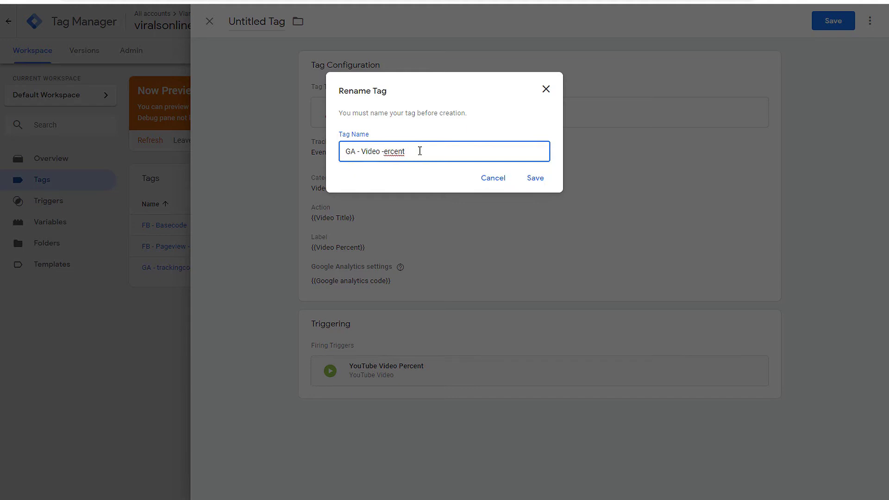
{"action": "type", "text": "P"}
{"action": "left_click", "coordinate": [536, 177]}
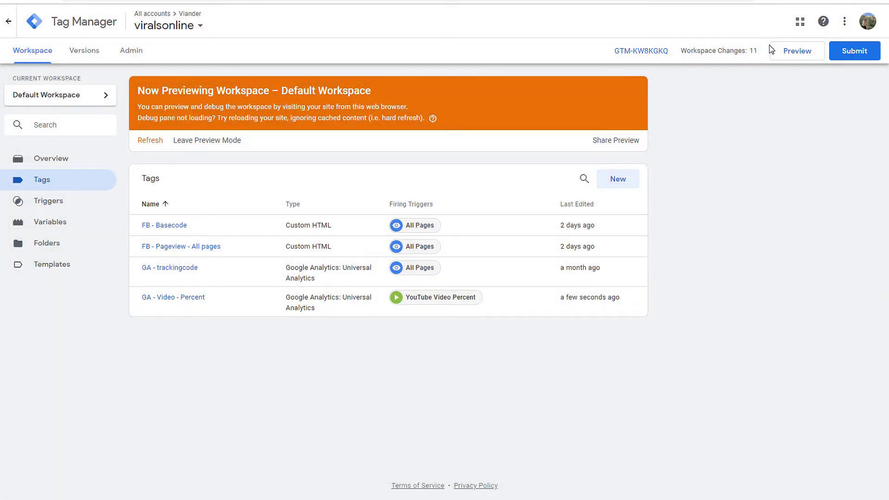
Refresh the preview, reload the site, and play both embedded YouTube videos.
{"action": "left_click", "coordinate": [153, 141]}
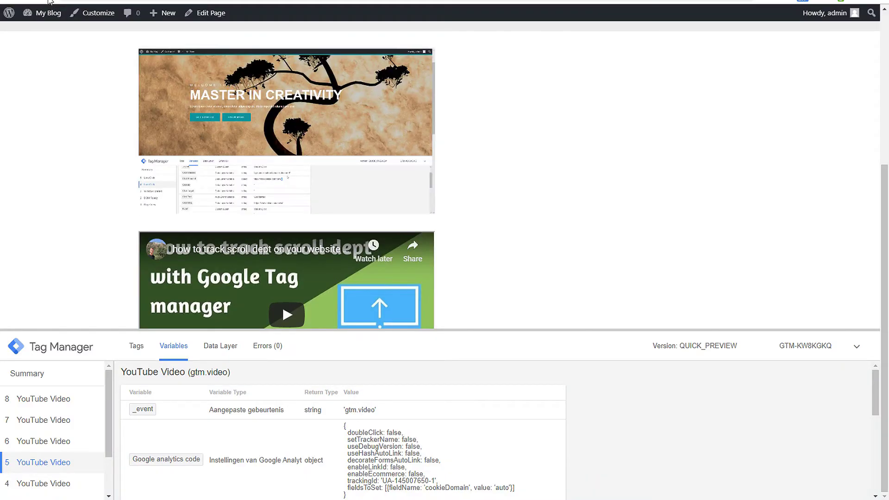
{"action": "key", "text": "F5"}
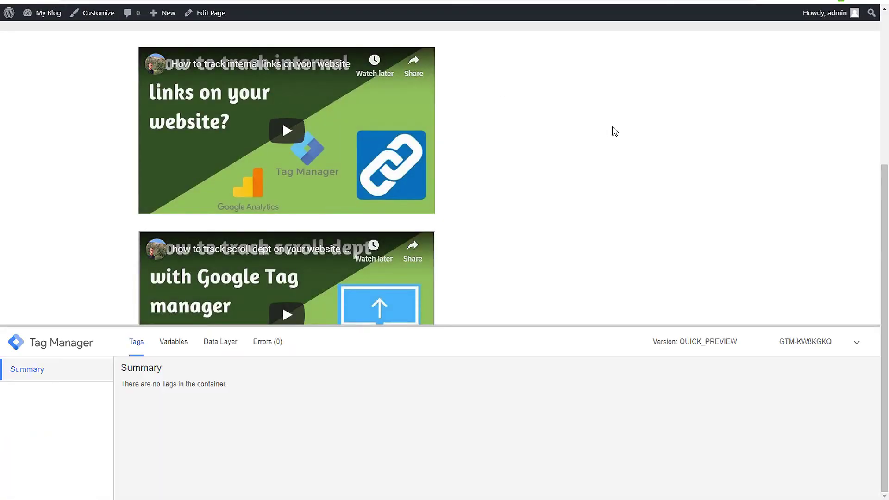
{"action": "left_click", "coordinate": [342, 134]}
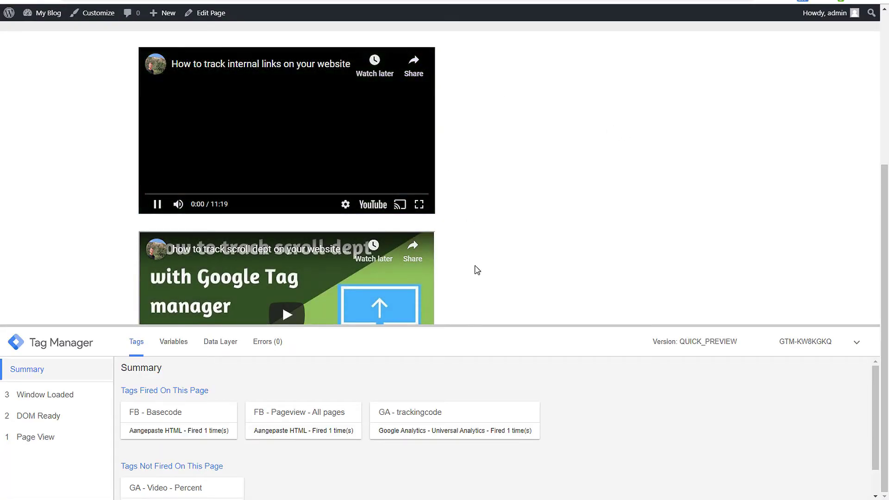
{"action": "left_click", "coordinate": [300, 299]}
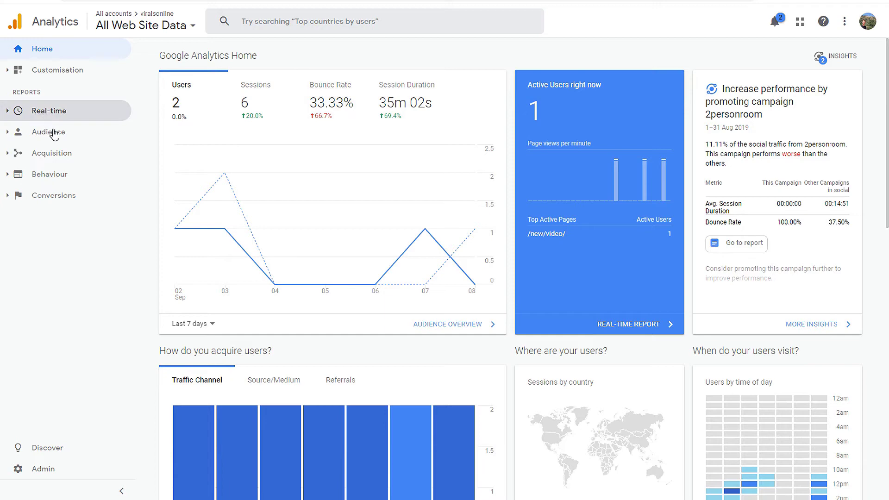
Open Real-time Events, filter to the Video category, and inspect the Event Label column.
{"action": "left_click", "coordinate": [49, 111]}
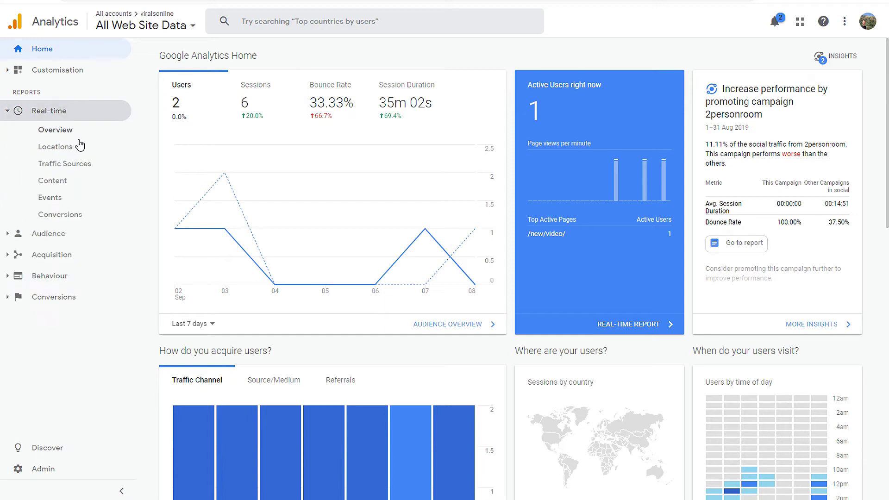
{"action": "left_click", "coordinate": [60, 198]}
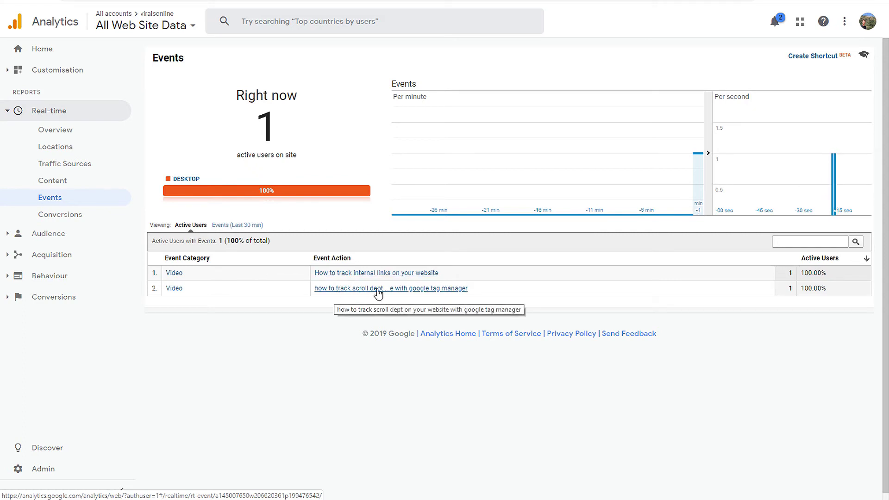
{"action": "left_click", "coordinate": [175, 274]}
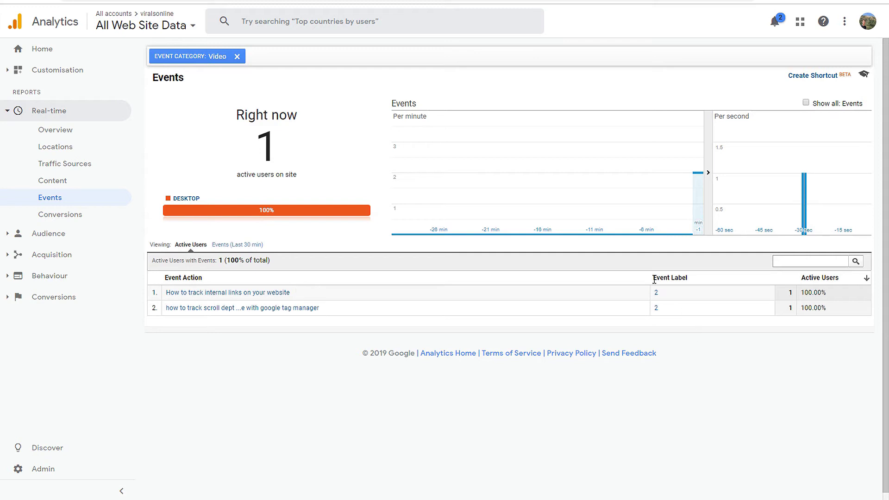
{"action": "left_click_drag", "start_coordinate": [653, 278], "coordinate": [703, 281]}
{"action": "left_click", "coordinate": [675, 279]}
{"action": "mouse_move", "coordinate": [697, 174]}
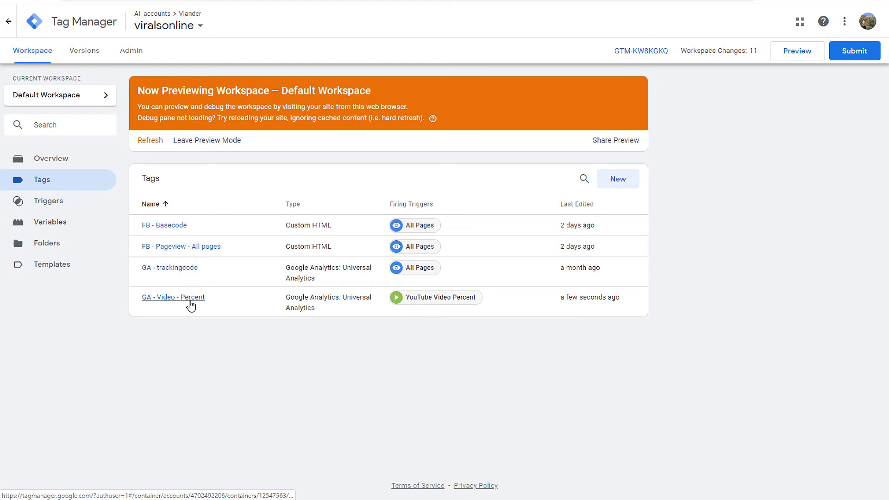
Change the GA - Video - Percent label to {{Video Percent}}% and save the tag.
{"action": "left_click", "coordinate": [171, 303]}
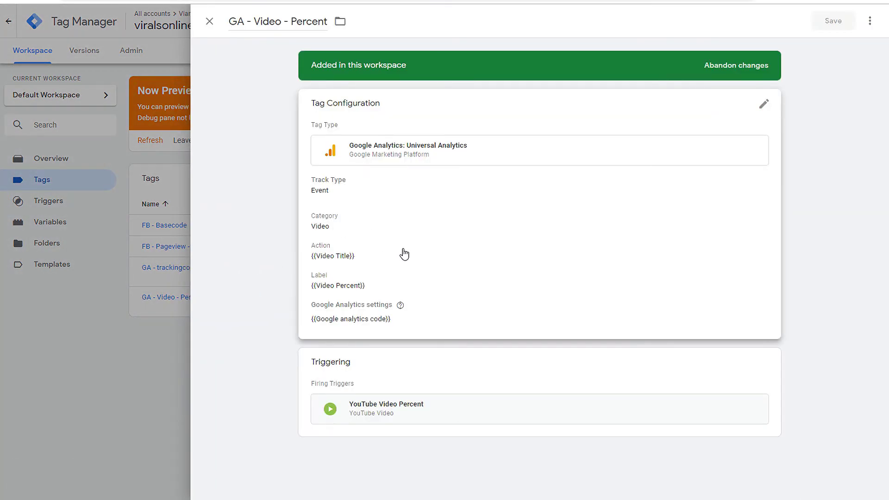
{"action": "left_click", "coordinate": [404, 250]}
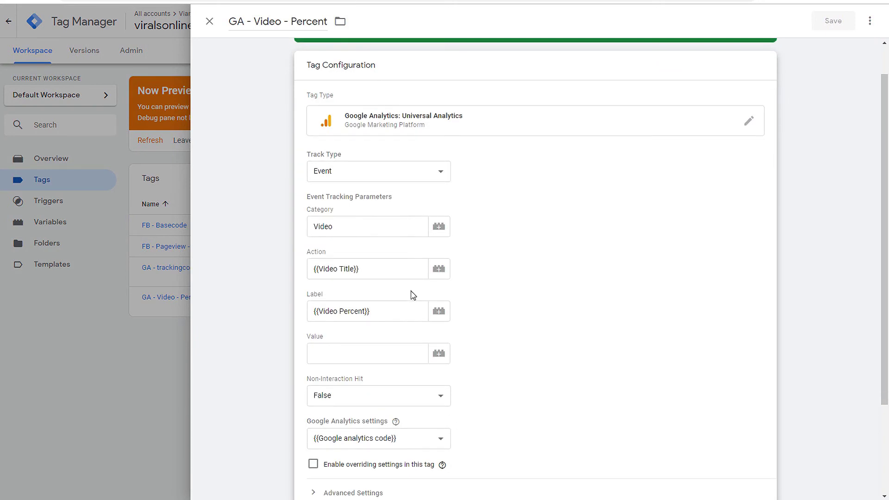
{"action": "left_click", "coordinate": [376, 307]}
{"action": "type", "text": "%"}
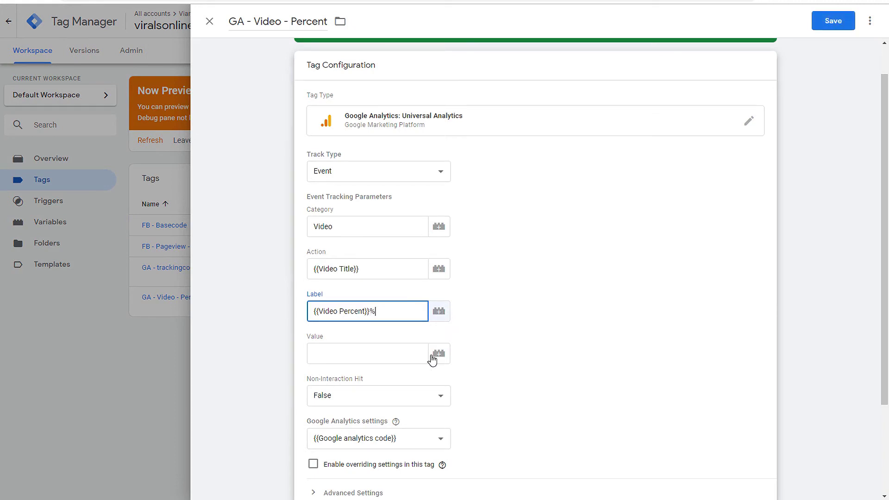
{"action": "left_click", "coordinate": [837, 25]}
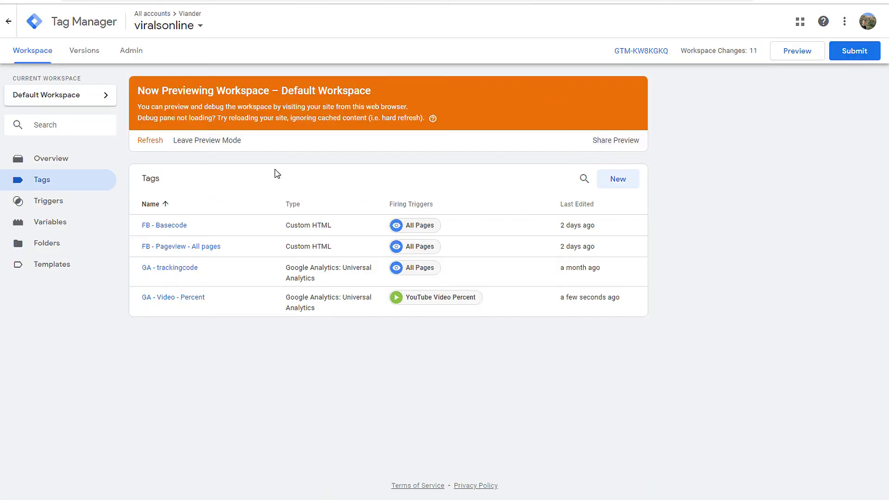
Submit the workspace changes and publish them as version 'Video tracking'.
{"action": "left_click", "coordinate": [854, 51]}
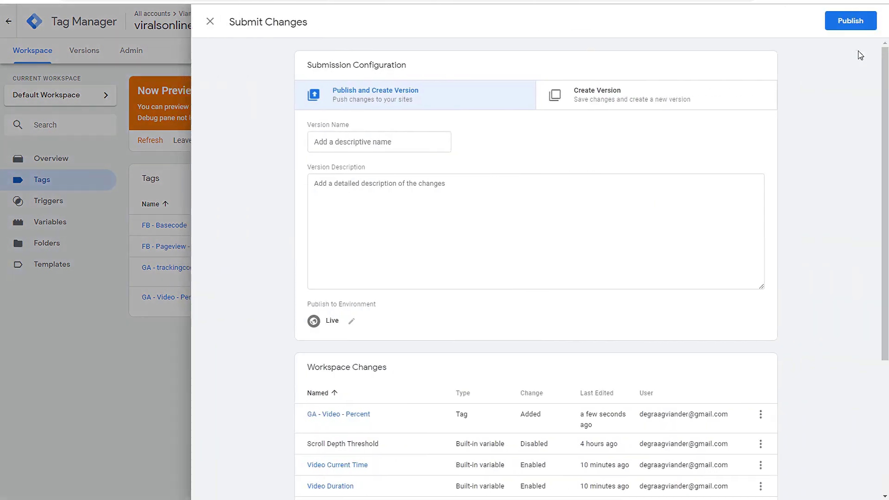
{"action": "left_click", "coordinate": [352, 142]}
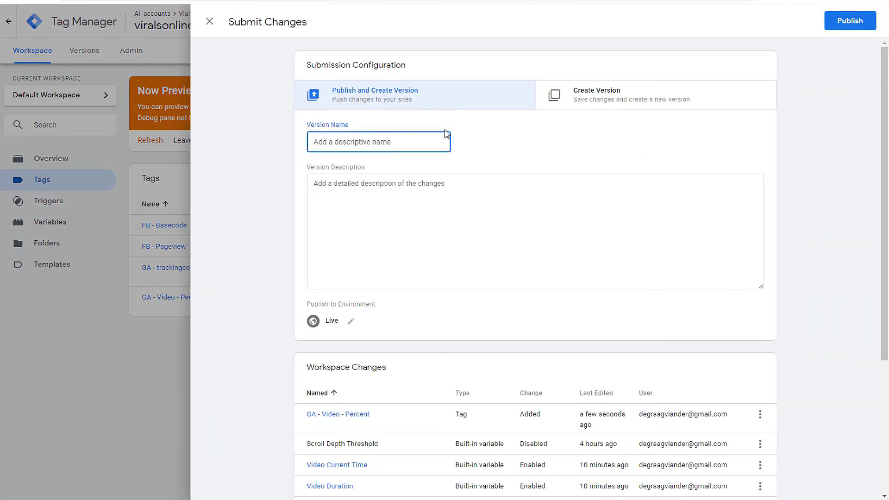
{"action": "type", "text": "Video tracking"}
{"action": "left_click", "coordinate": [849, 21]}
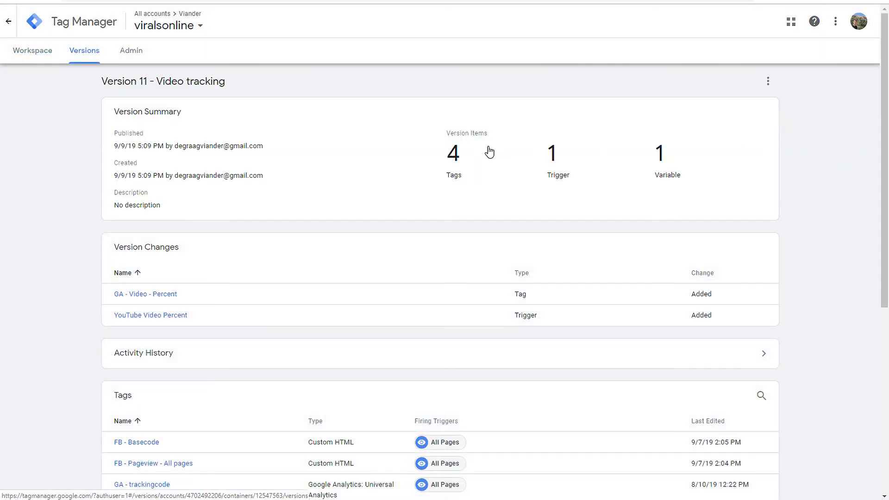
Go back to the Default Workspace overview from the Workspace tab.
{"action": "left_click", "coordinate": [26, 57]}
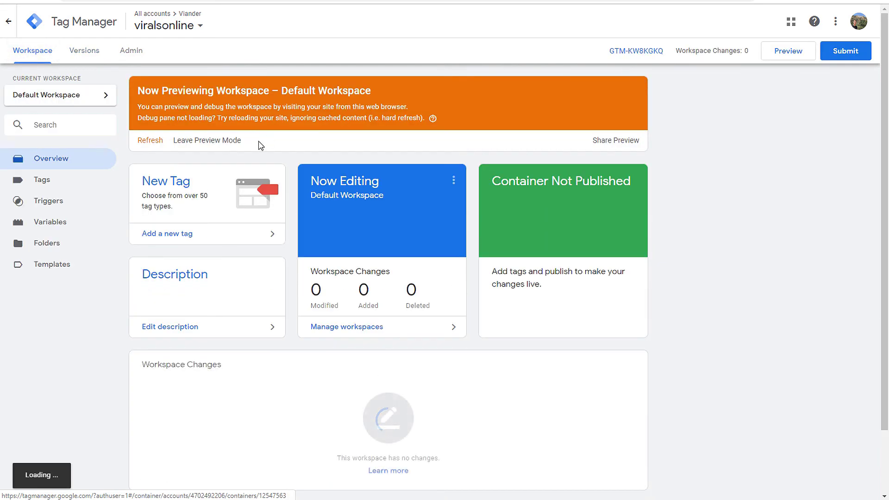